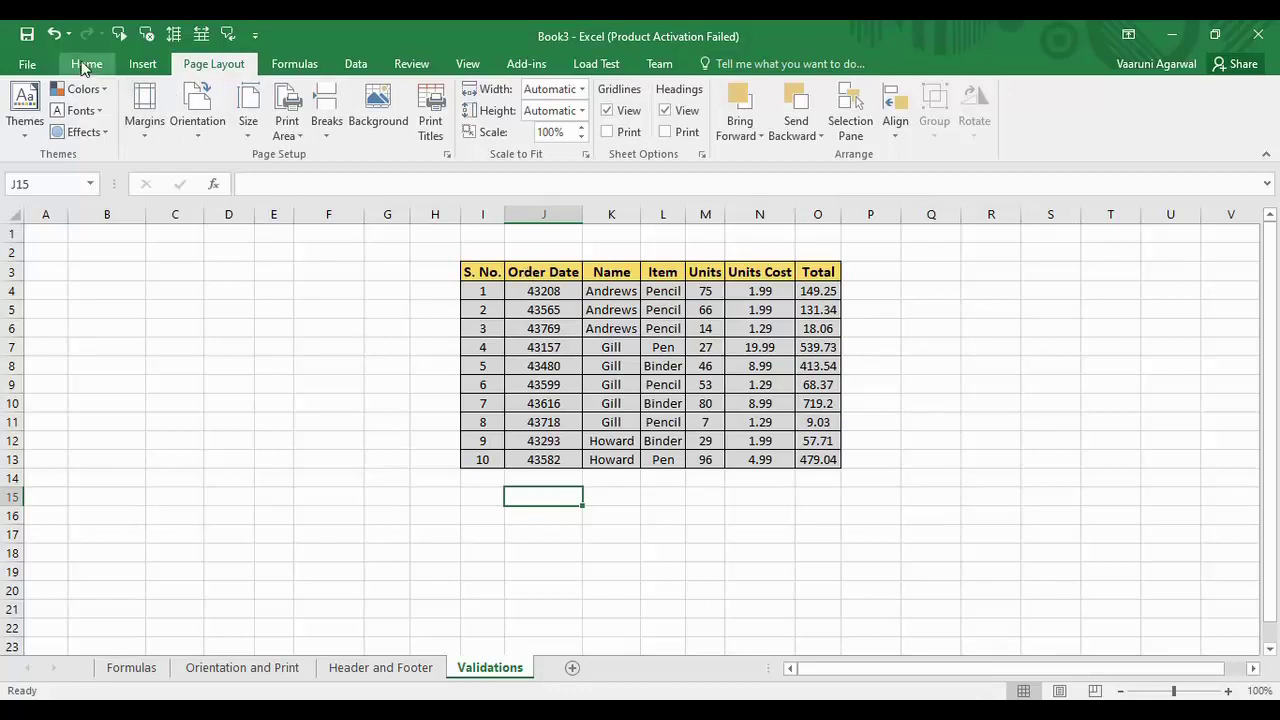
# Browse the Home, View and Review ribbons before settling on the Data ribbon.
pyautogui.click(86, 64)
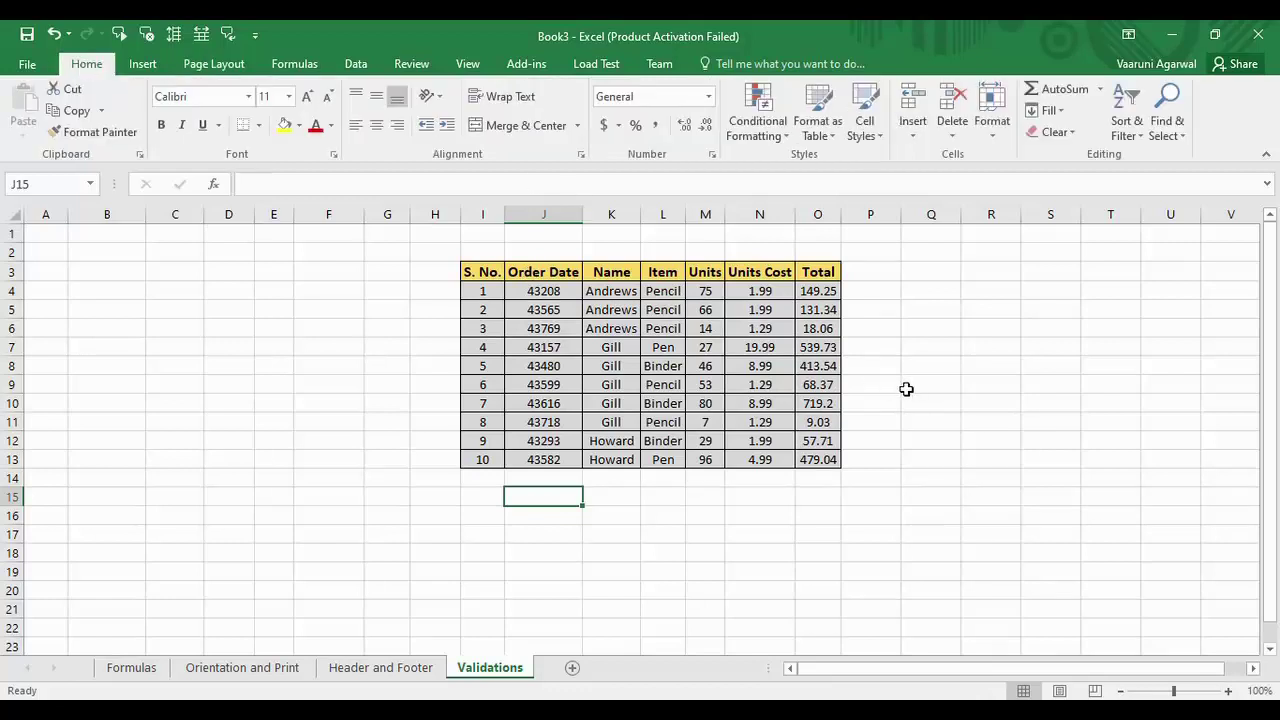
pyautogui.click(456, 66)
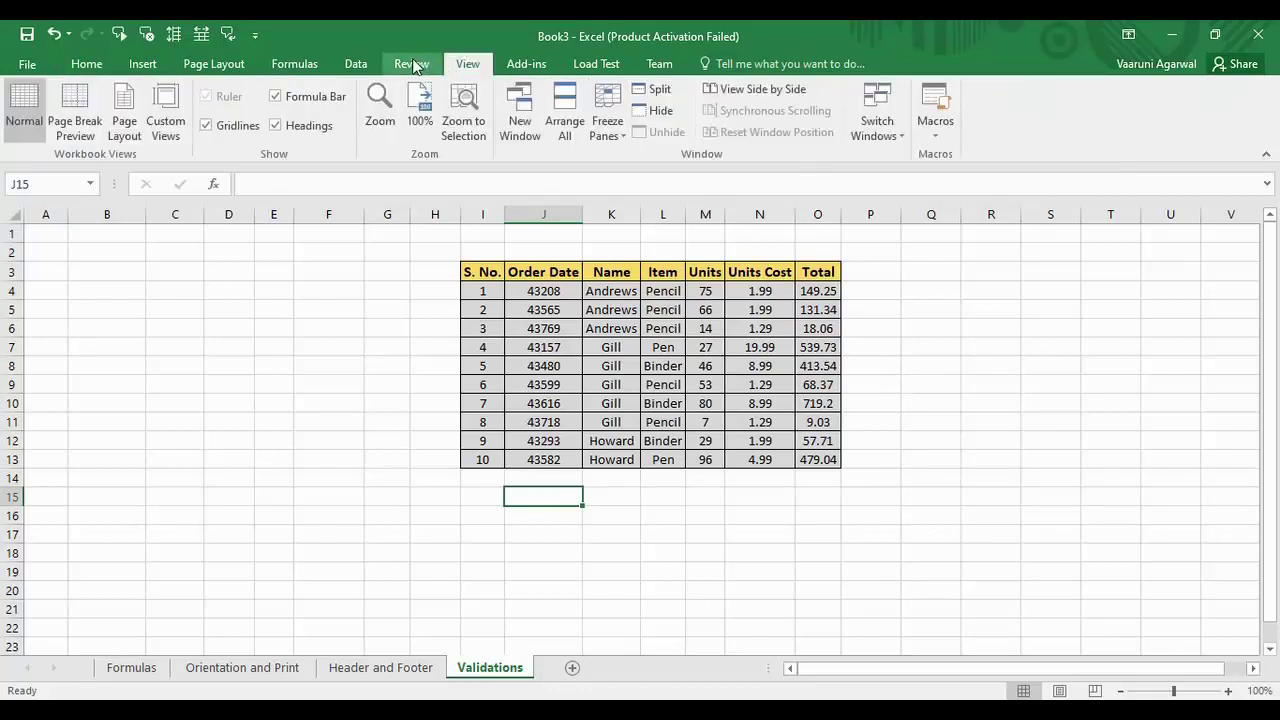
pyautogui.click(414, 66)
pyautogui.click(370, 63)
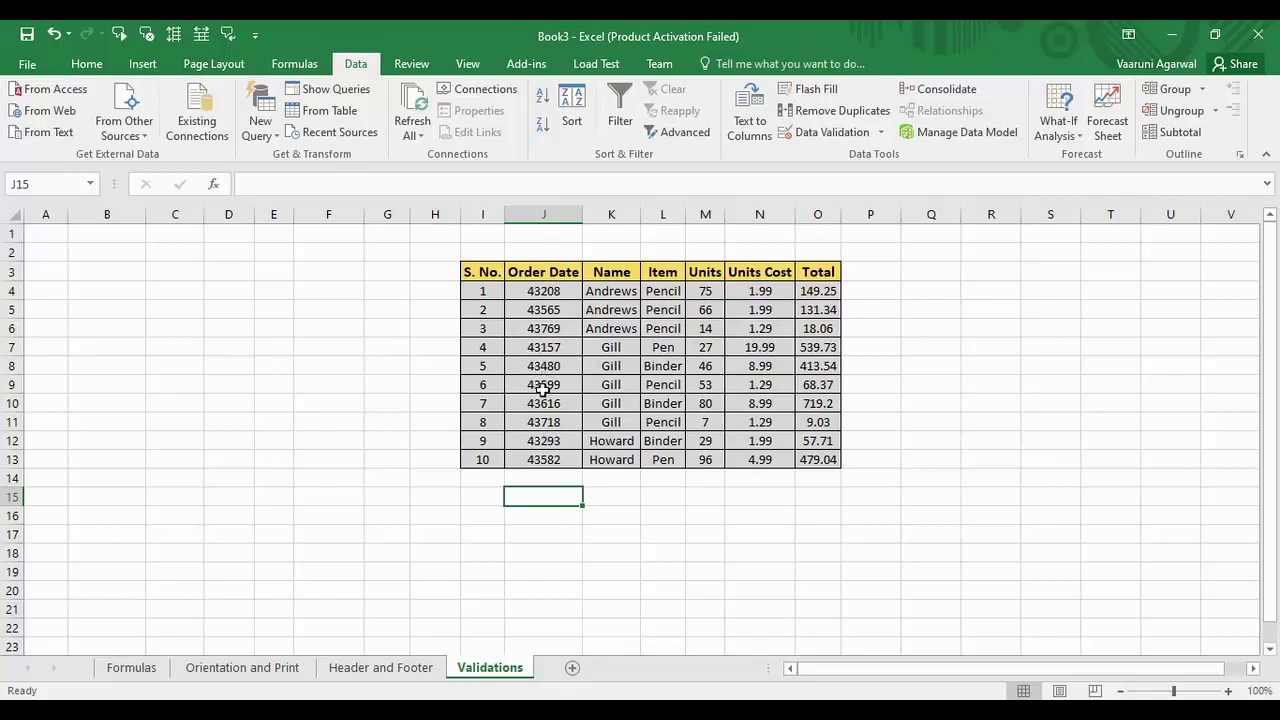
# Change header J3 from 'Order Date' to 'Order No' and view J4's input message.
pyautogui.click(563, 275)
pyautogui.rightClick(563, 275)
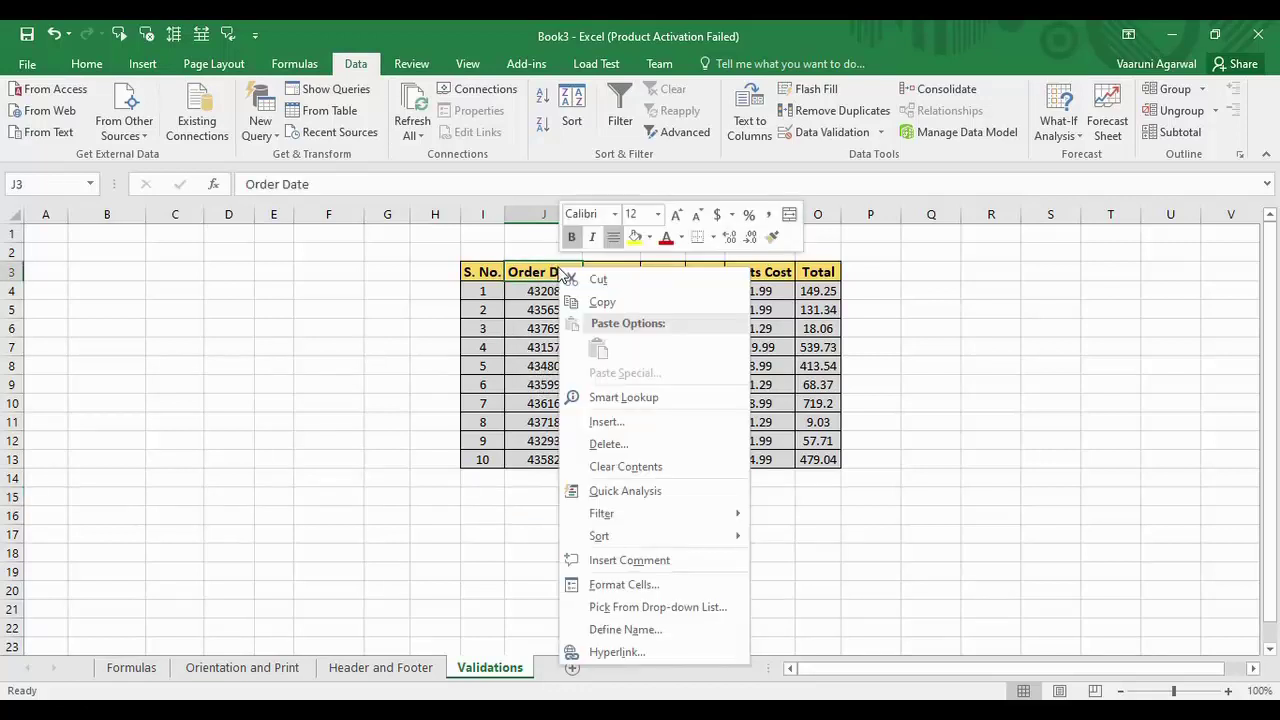
pyautogui.click(551, 272)
pyautogui.doubleClick(551, 272)
pyautogui.moveTo(551, 272); pyautogui.dragTo(585, 272)
pyautogui.write('No')
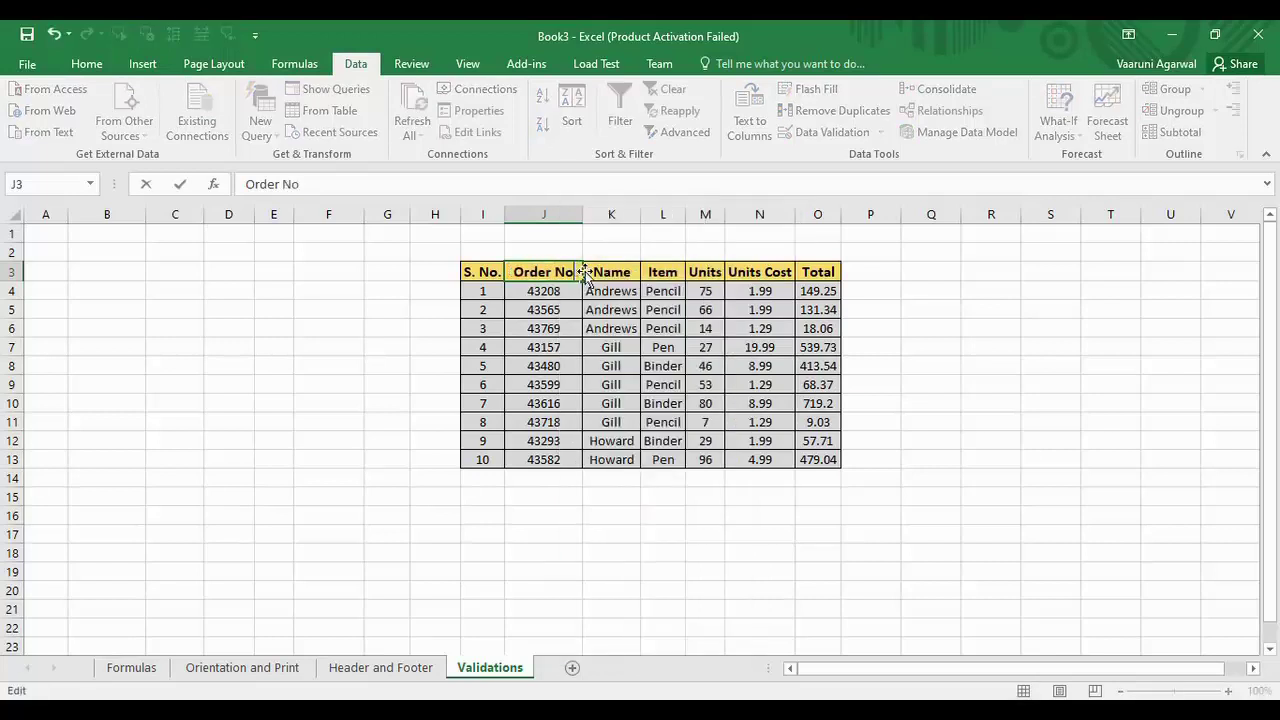
pyautogui.press('Return')
pyautogui.click(555, 252)
pyautogui.click(553, 297)
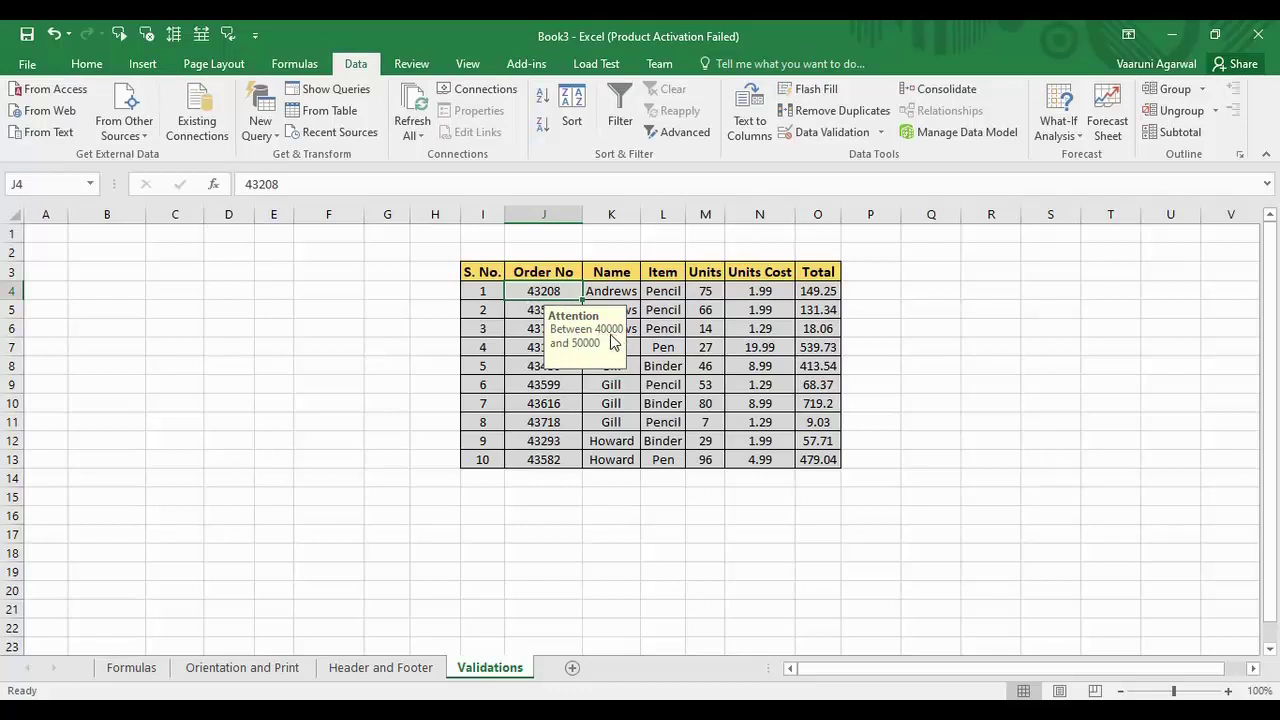
# Enter 800000 in J8 and decline it at the Warning prompt.
pyautogui.click(542, 380)
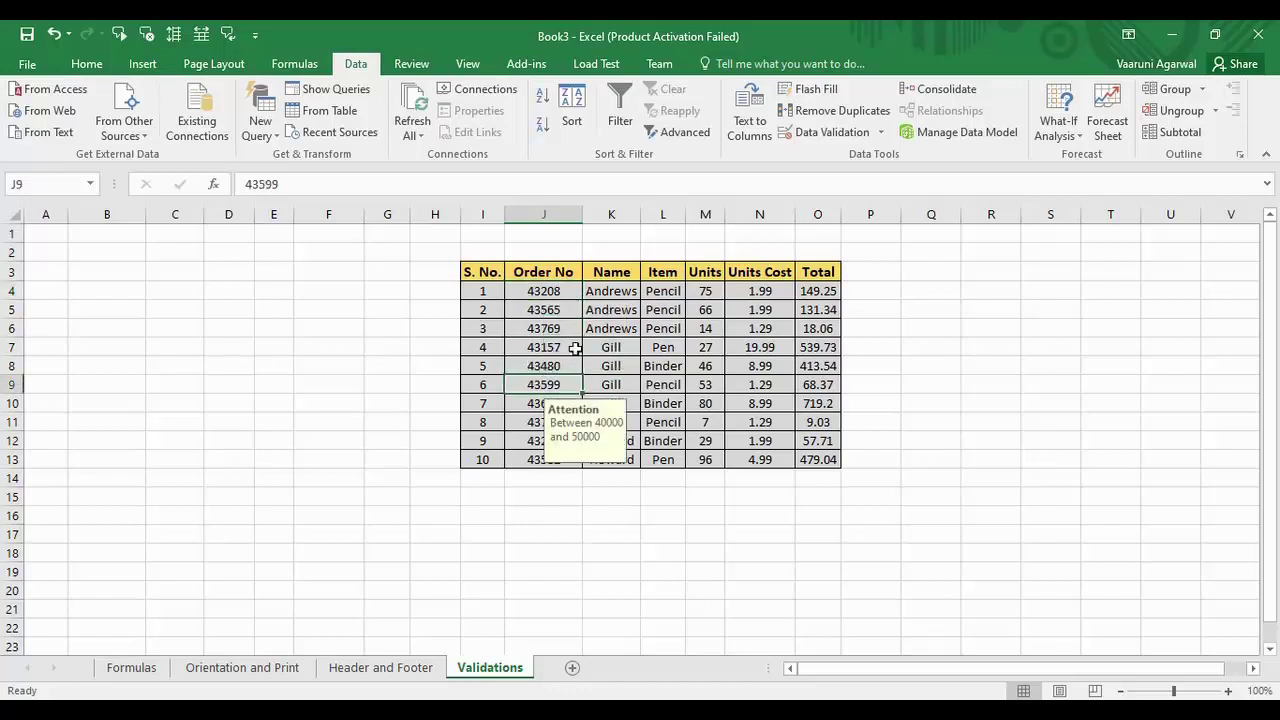
pyautogui.doubleClick(553, 368)
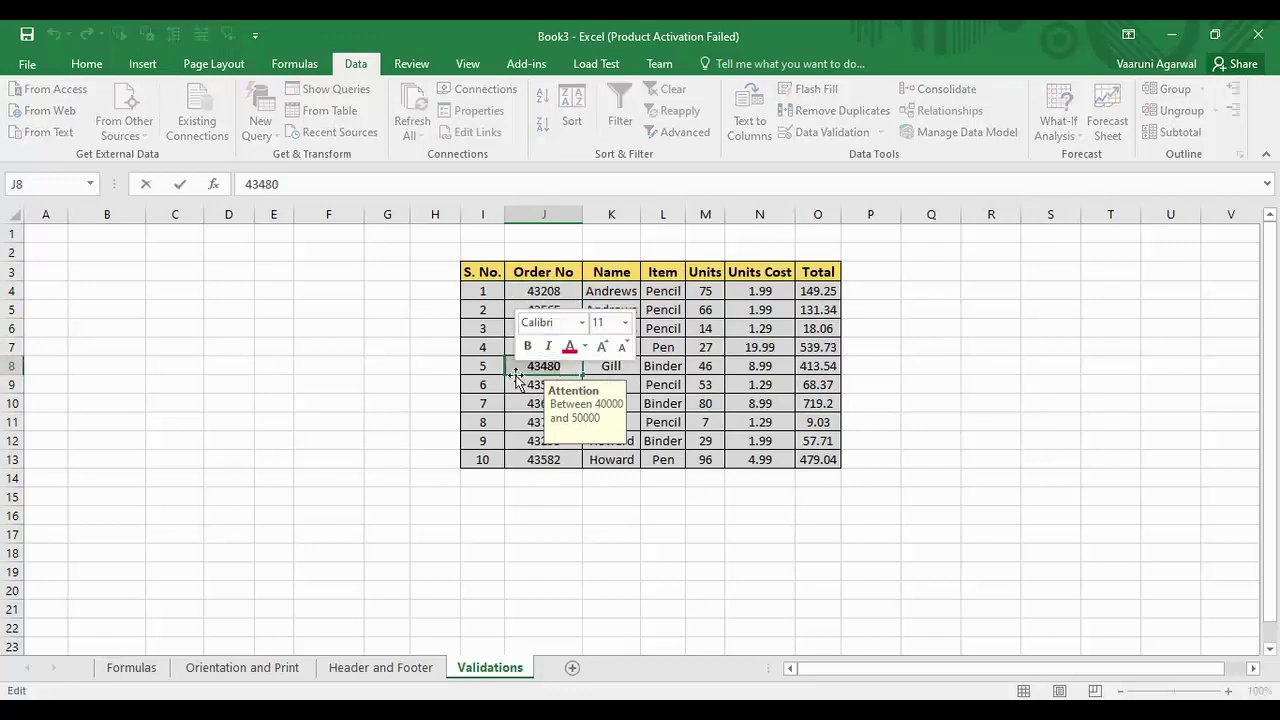
pyautogui.write('800000')
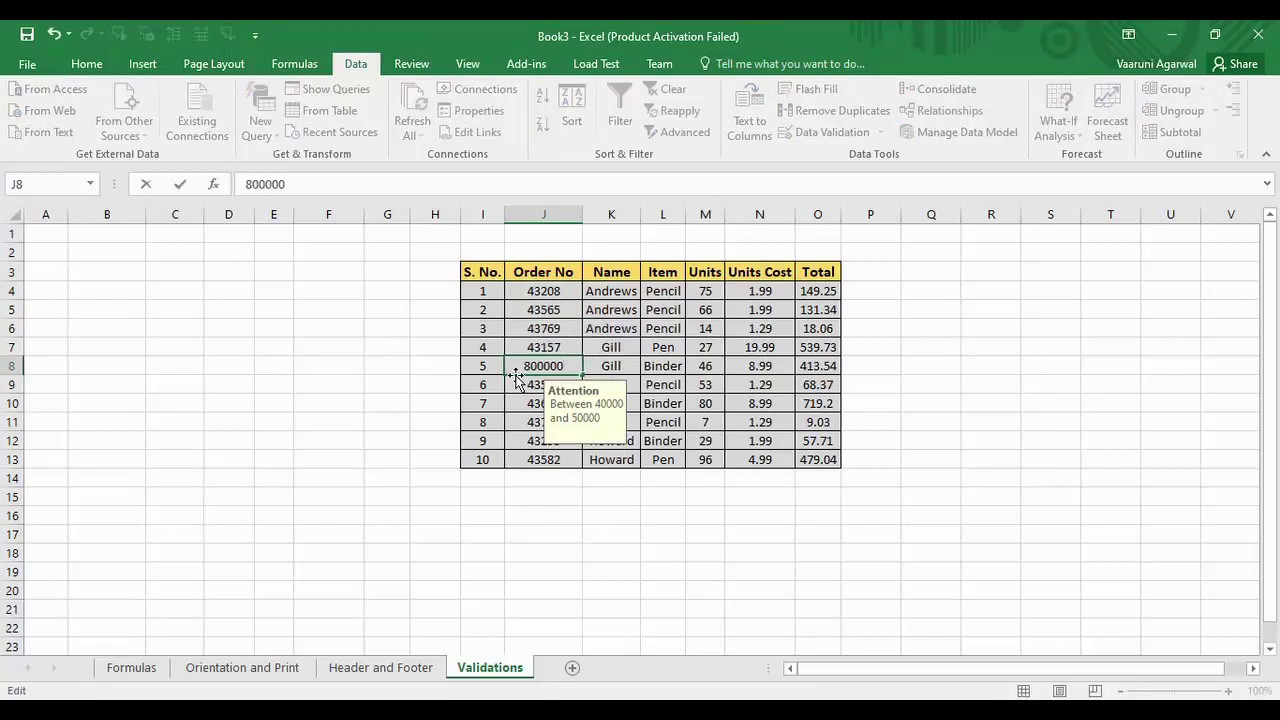
pyautogui.press('Return')
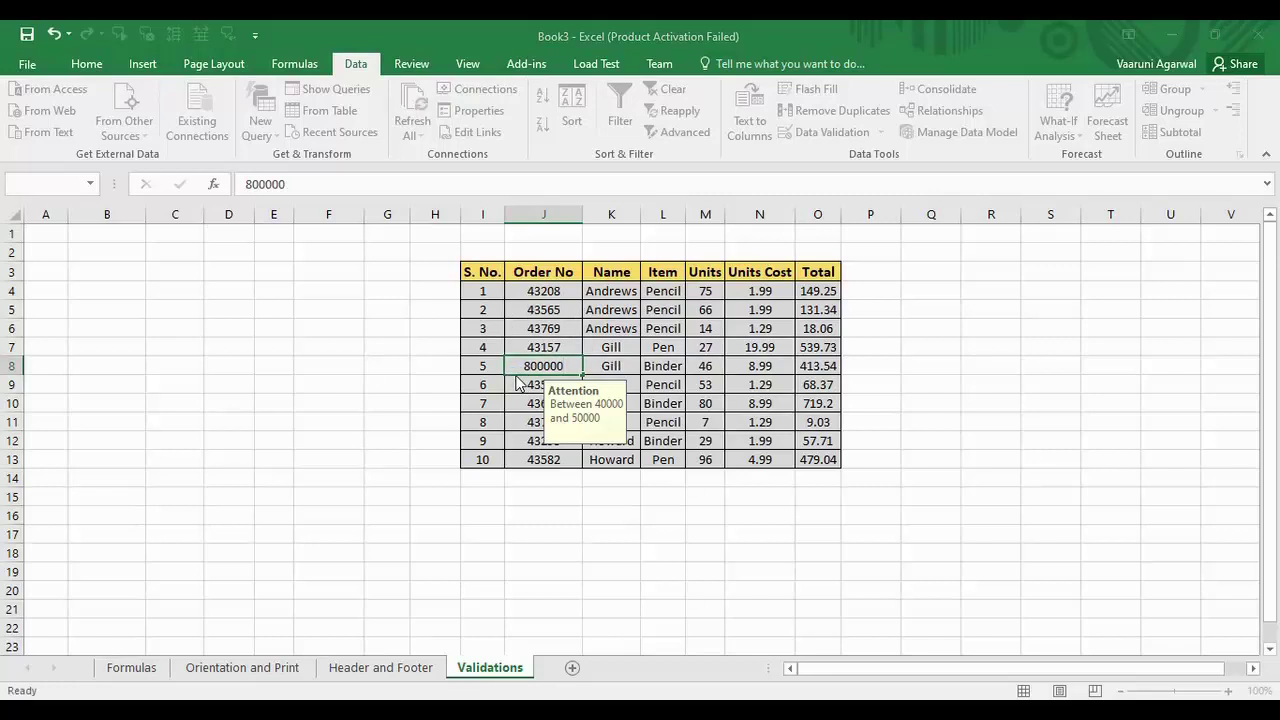
pyautogui.moveTo(578, 360); pyautogui.dragTo(686, 258)
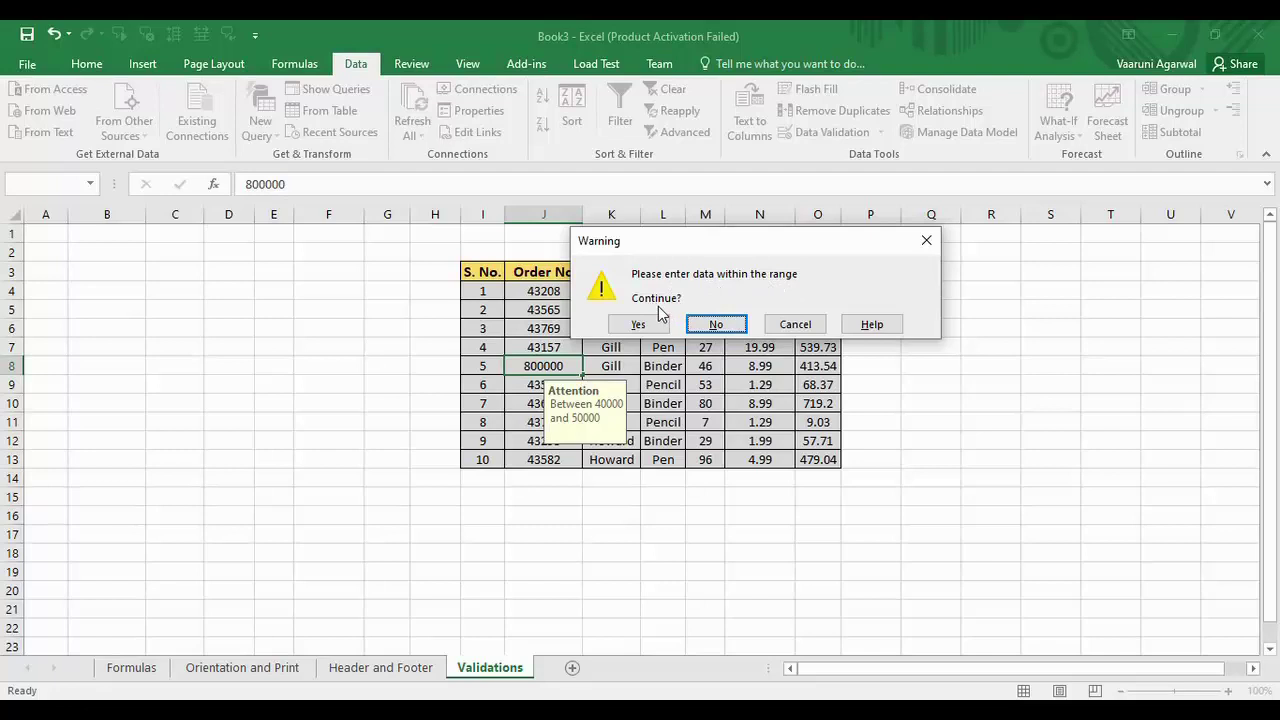
pyautogui.click(741, 333)
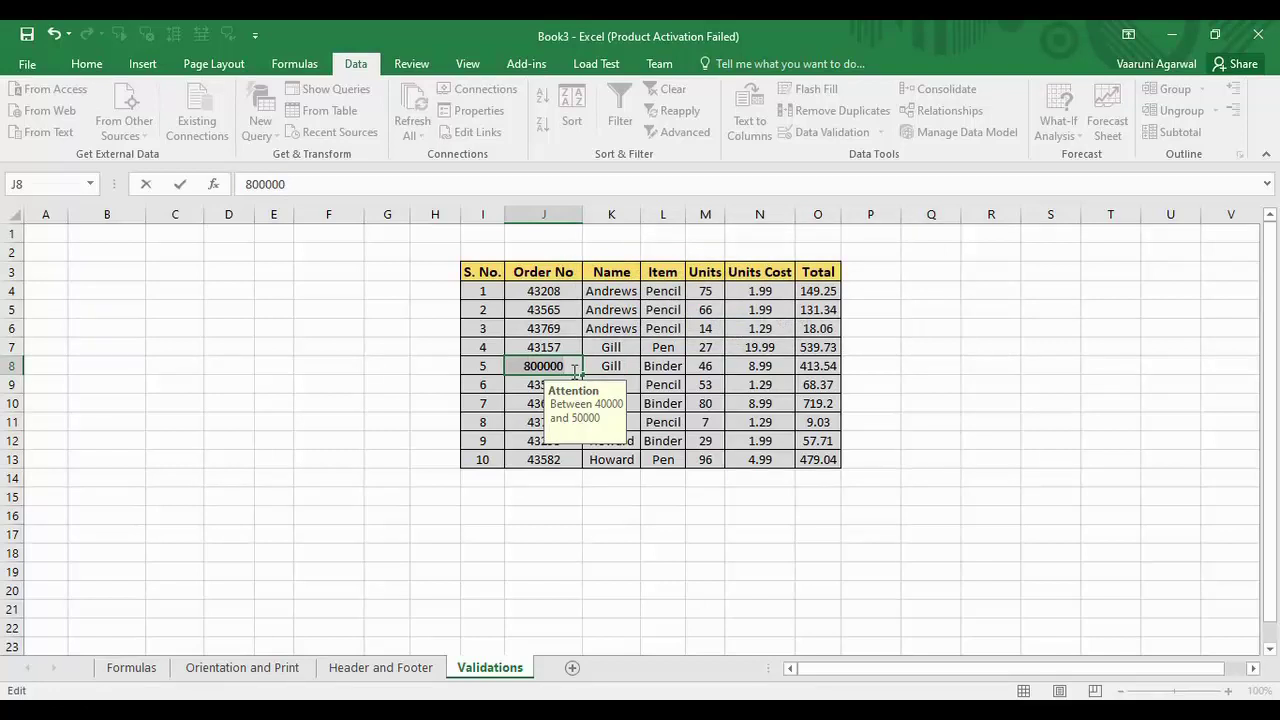
# Replace the J8 entry with the valid order number 43178.
pyautogui.press('BackSpace')
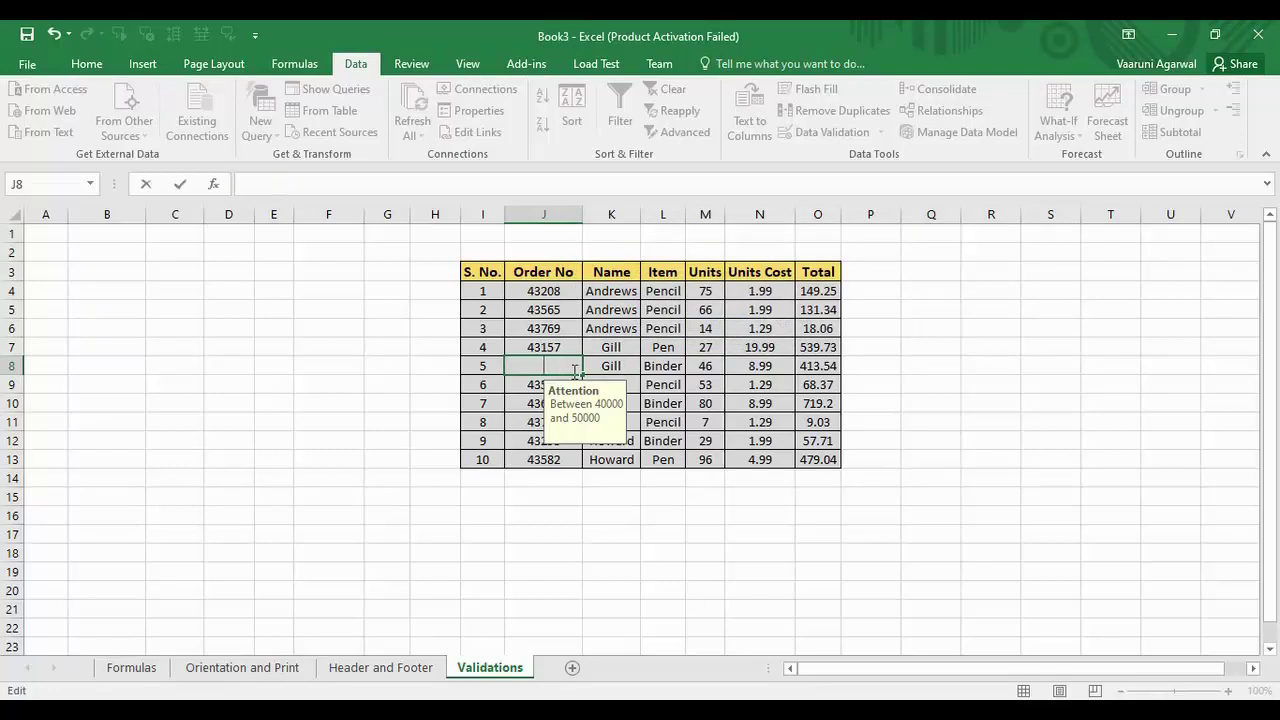
pyautogui.write('43178')
pyautogui.press('Return')
pyautogui.click(572, 367)
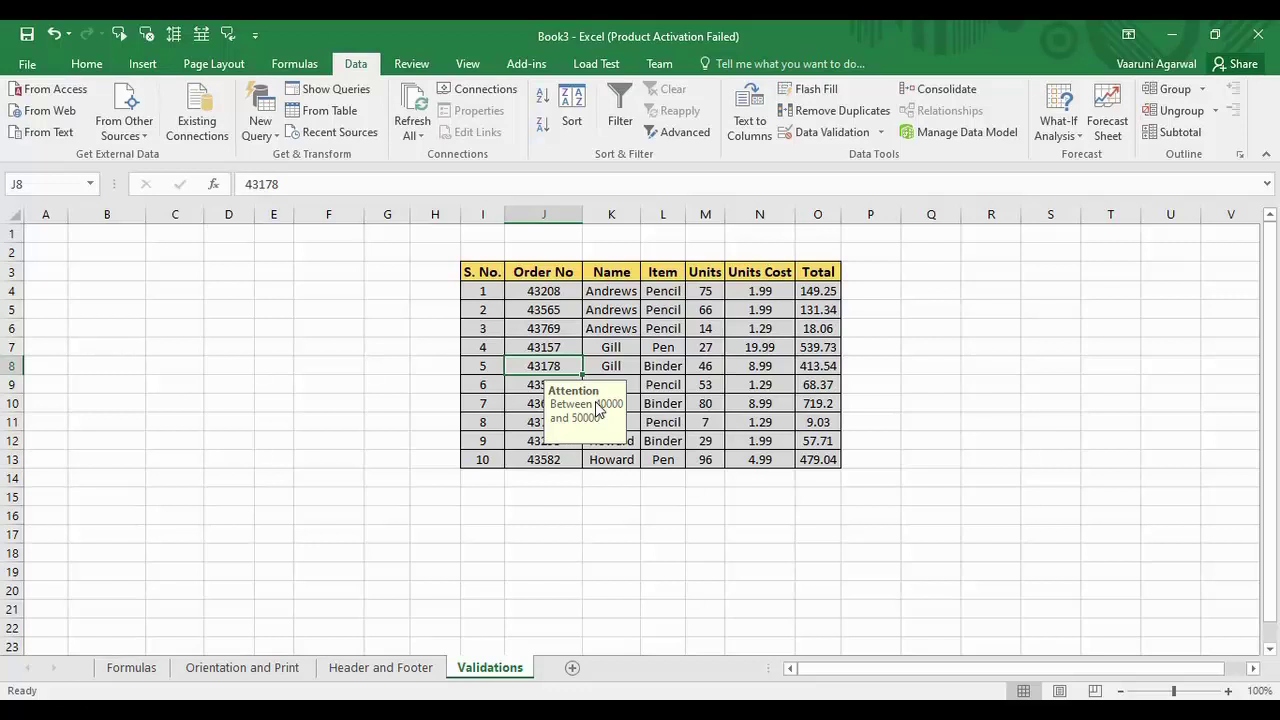
pyautogui.click(662, 345)
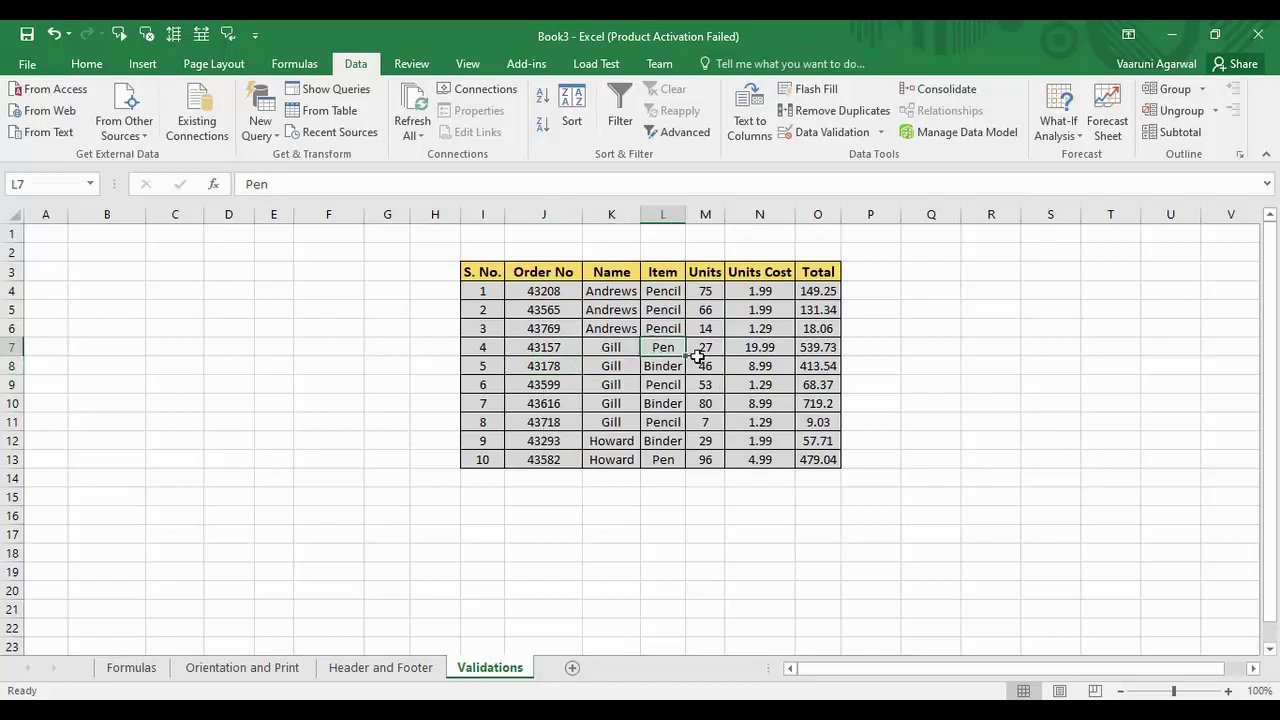
pyautogui.click(665, 310)
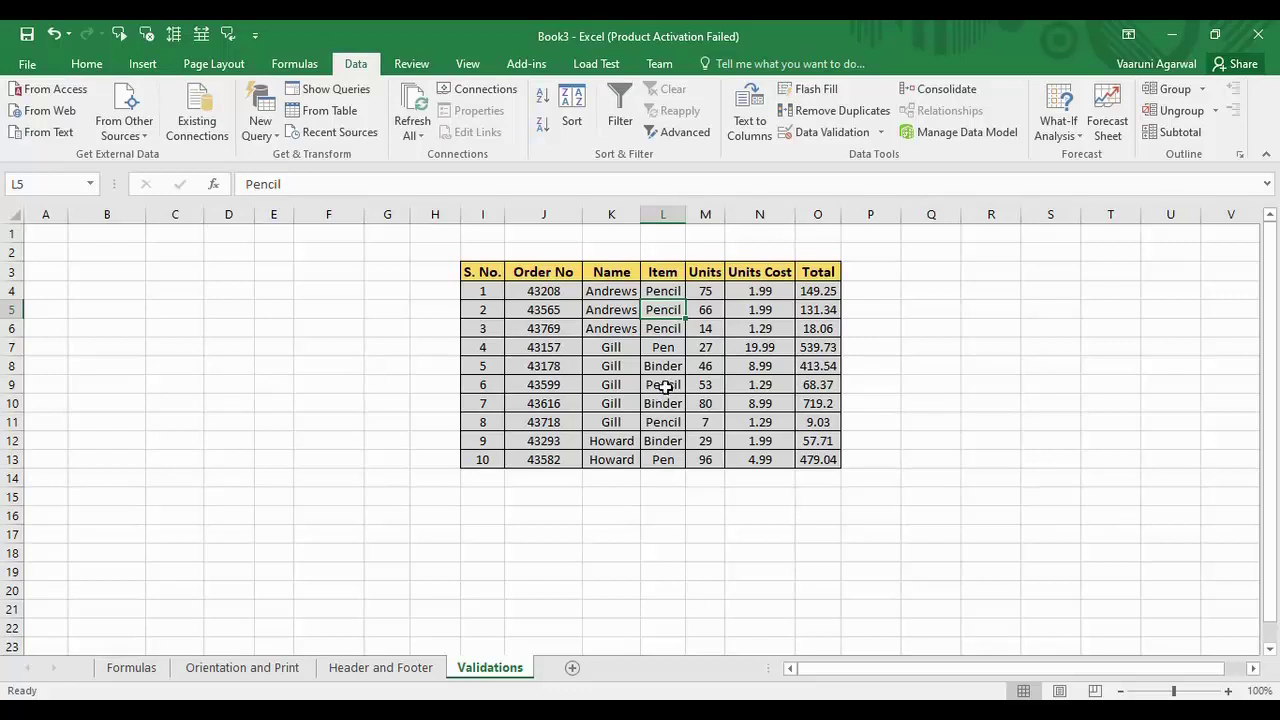
pyautogui.click(676, 291)
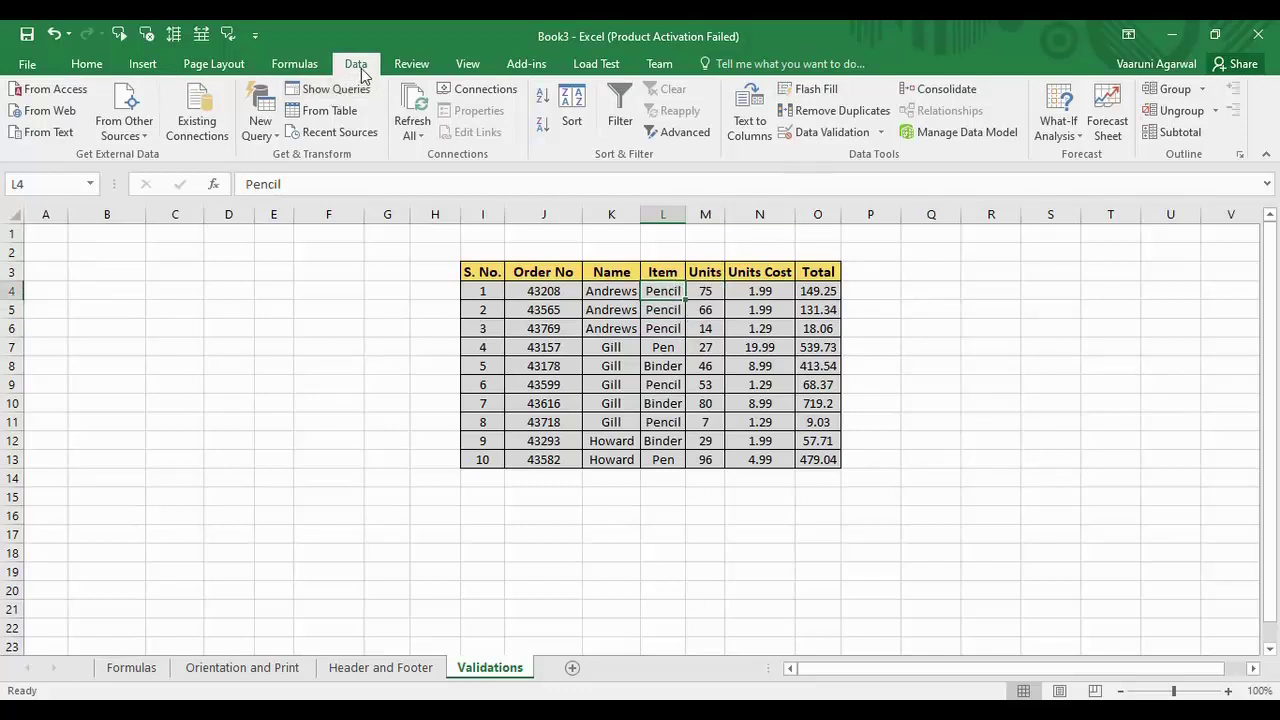
pyautogui.click(880, 132)
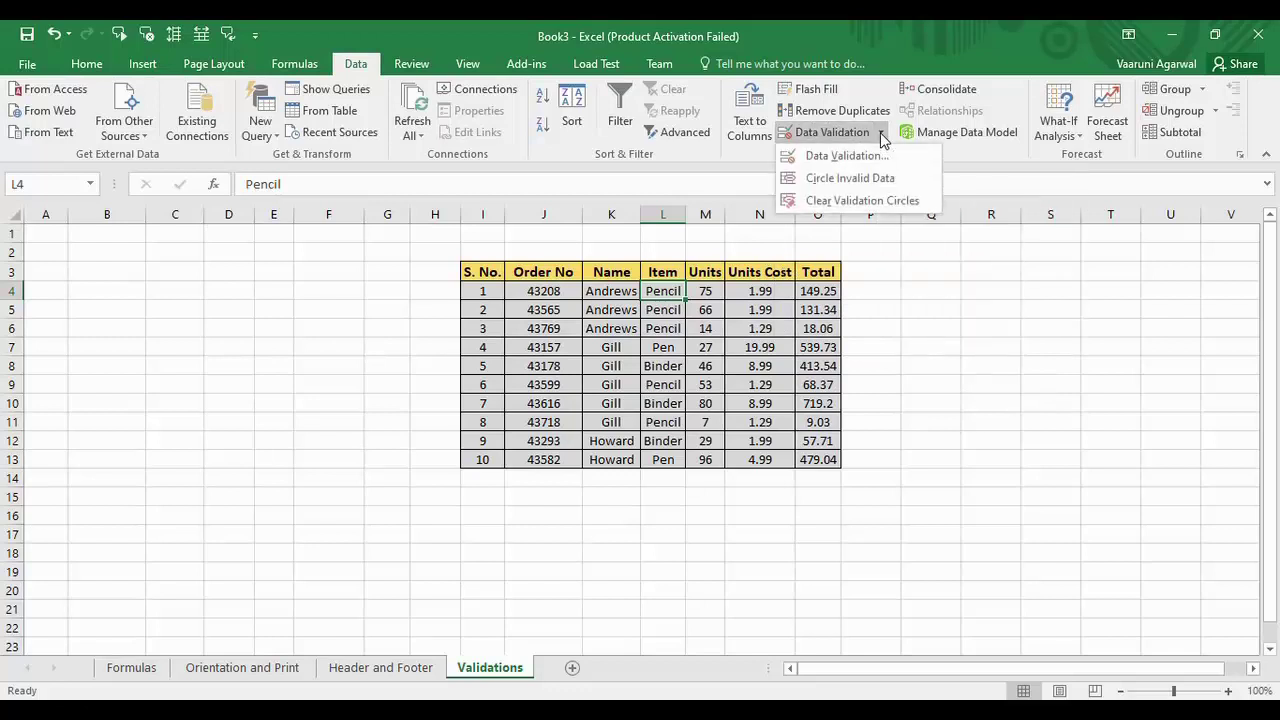
pyautogui.click(830, 154)
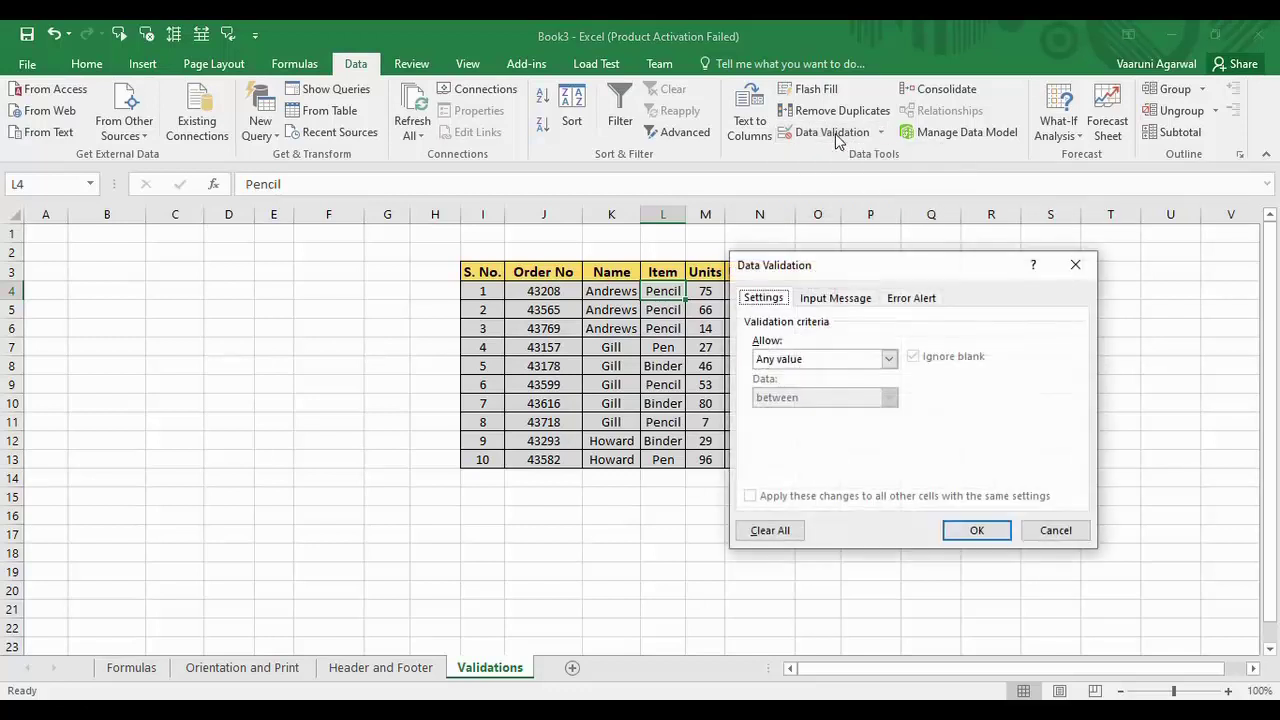
pyautogui.moveTo(852, 266); pyautogui.dragTo(923, 183)
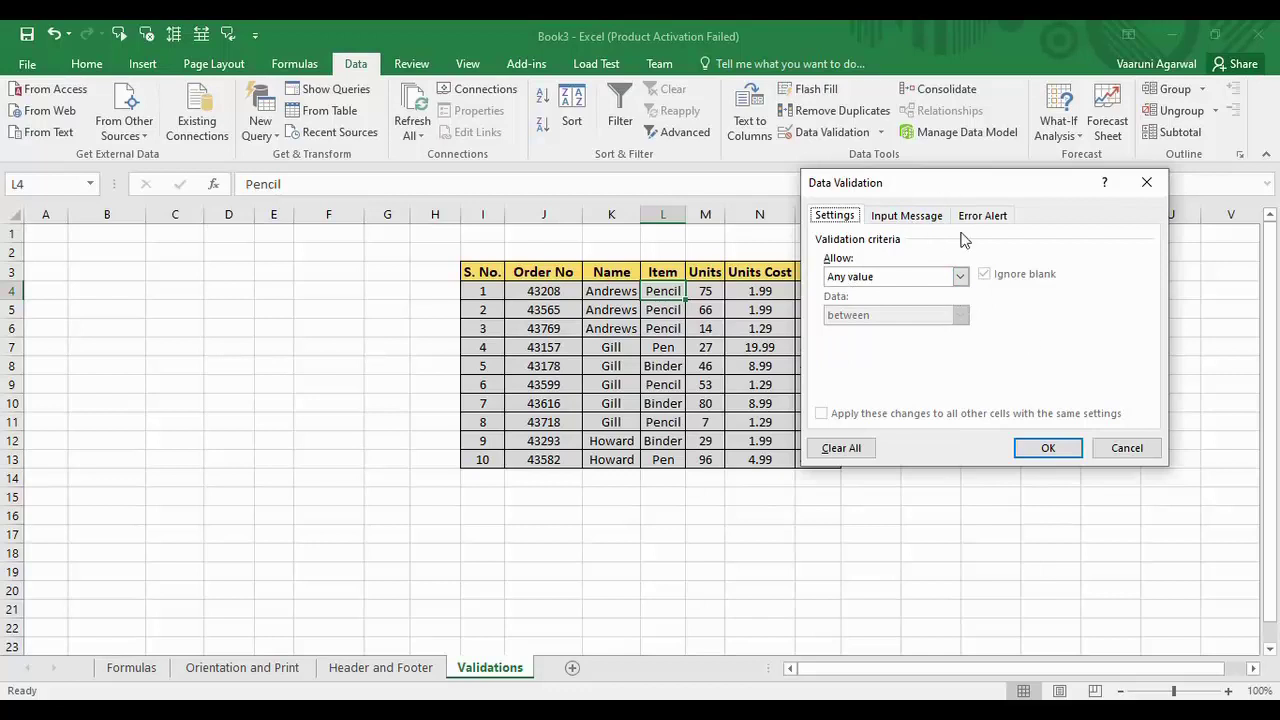
pyautogui.click(1147, 184)
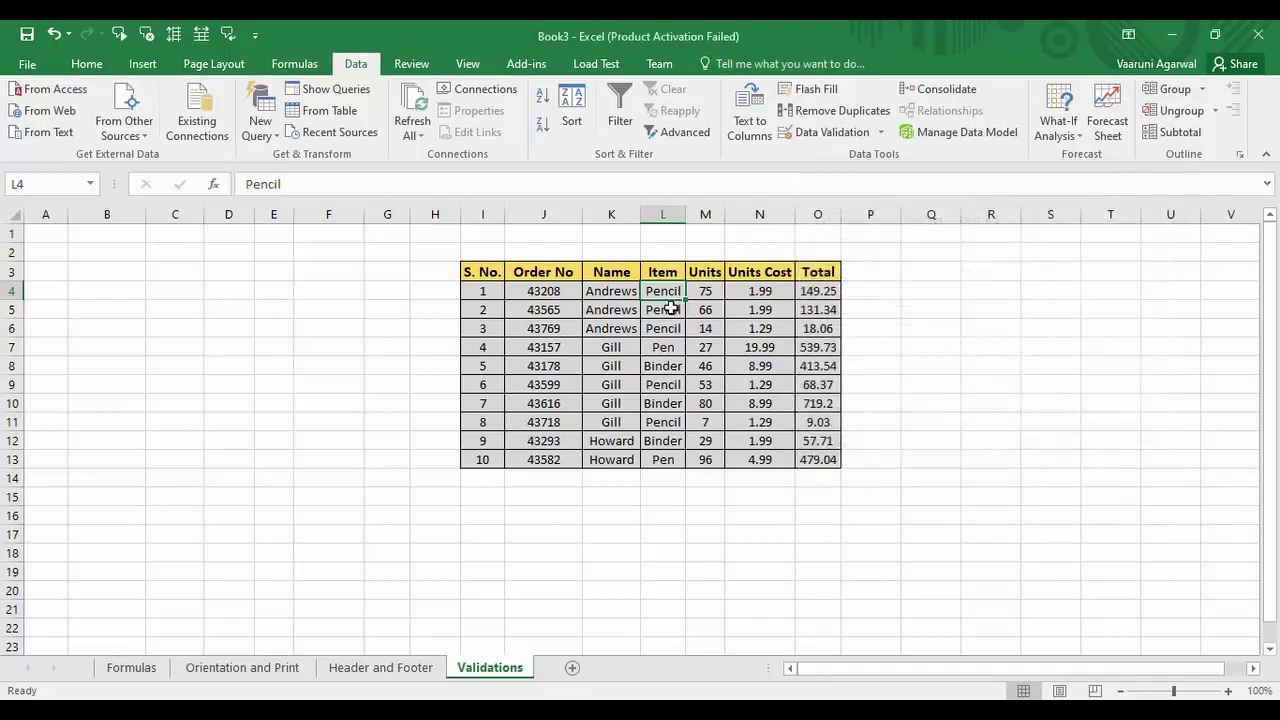
# For Item cells L4:L13, allow Text length with the condition less than or equal to.
pyautogui.moveTo(663, 291); pyautogui.dragTo(660, 460)
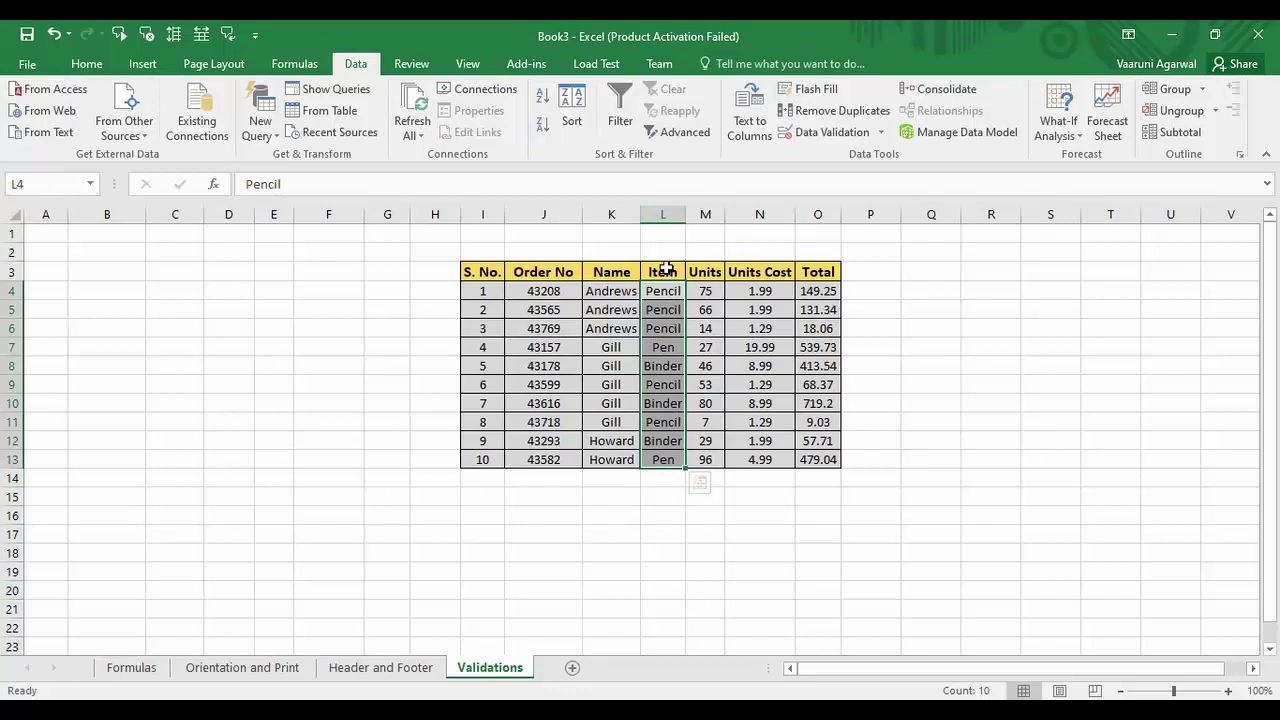
pyautogui.click(819, 129)
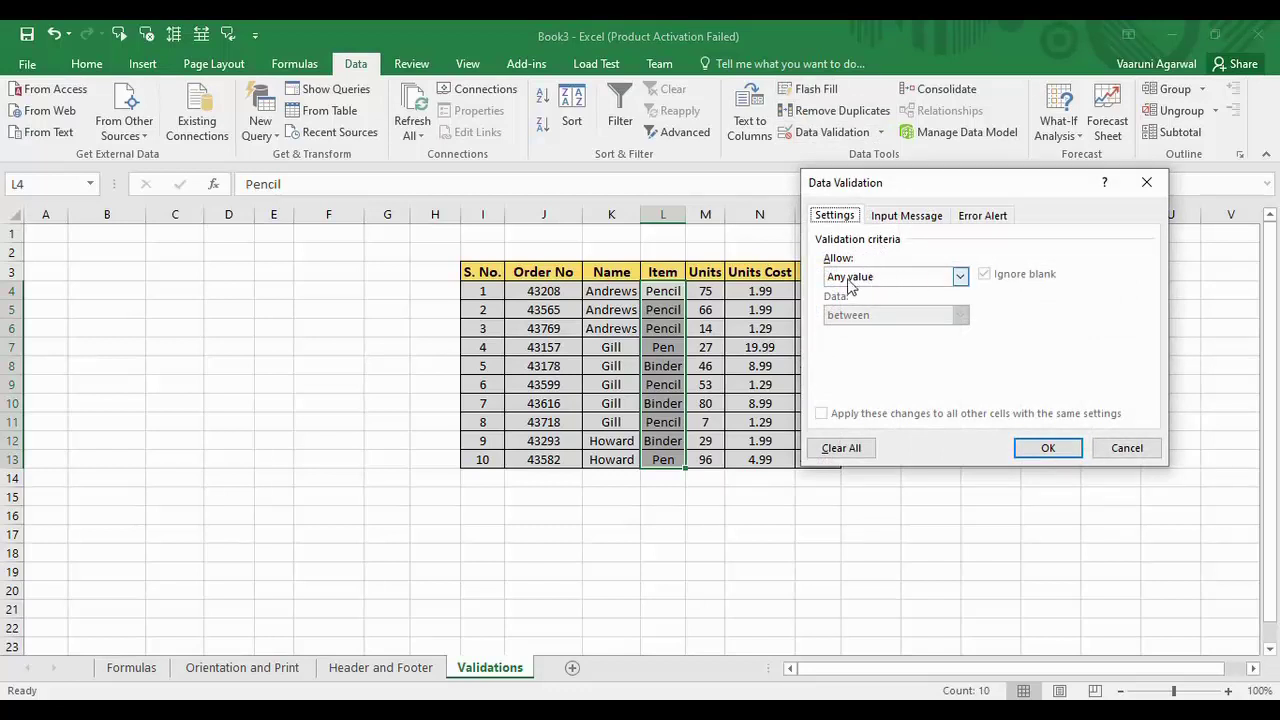
pyautogui.click(959, 279)
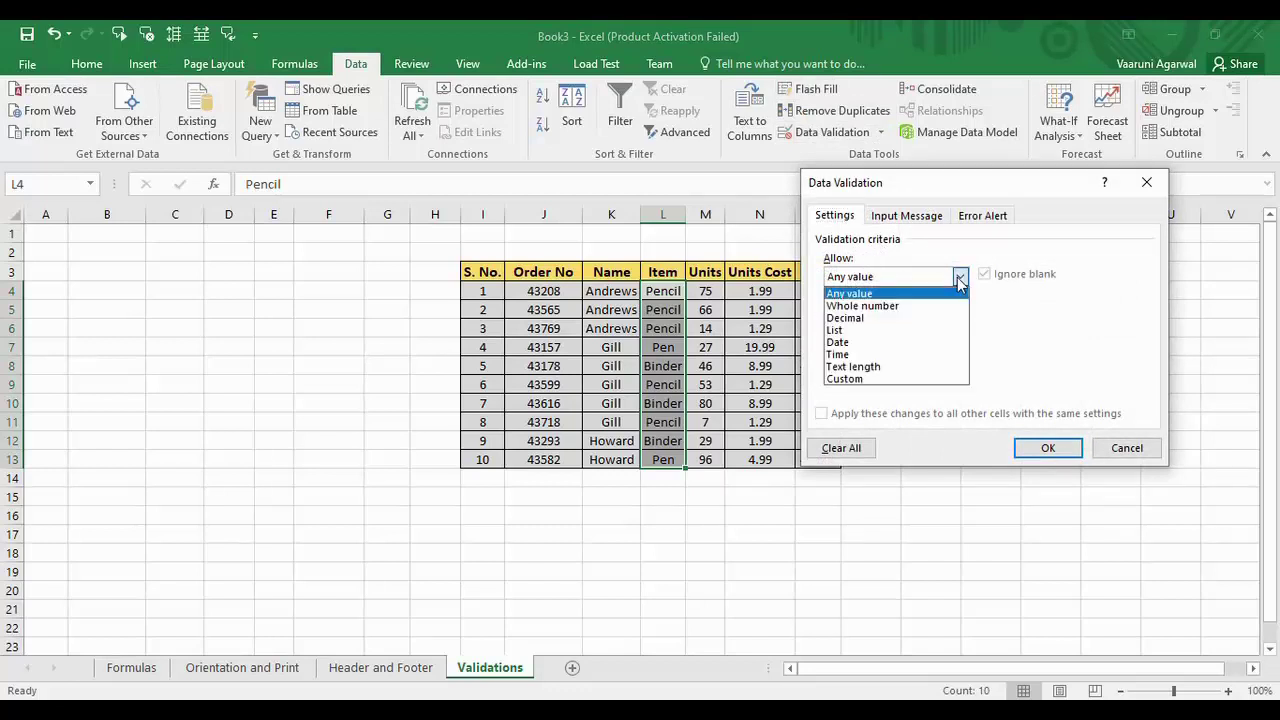
pyautogui.click(852, 367)
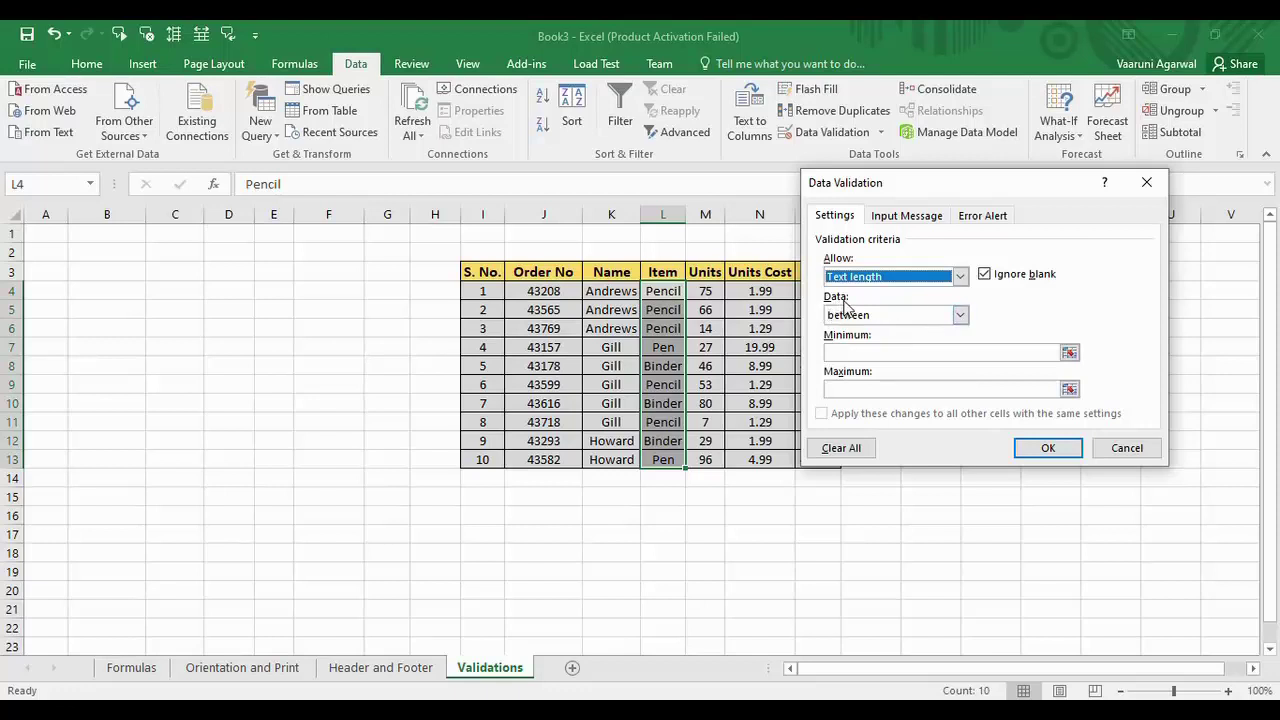
pyautogui.click(960, 316)
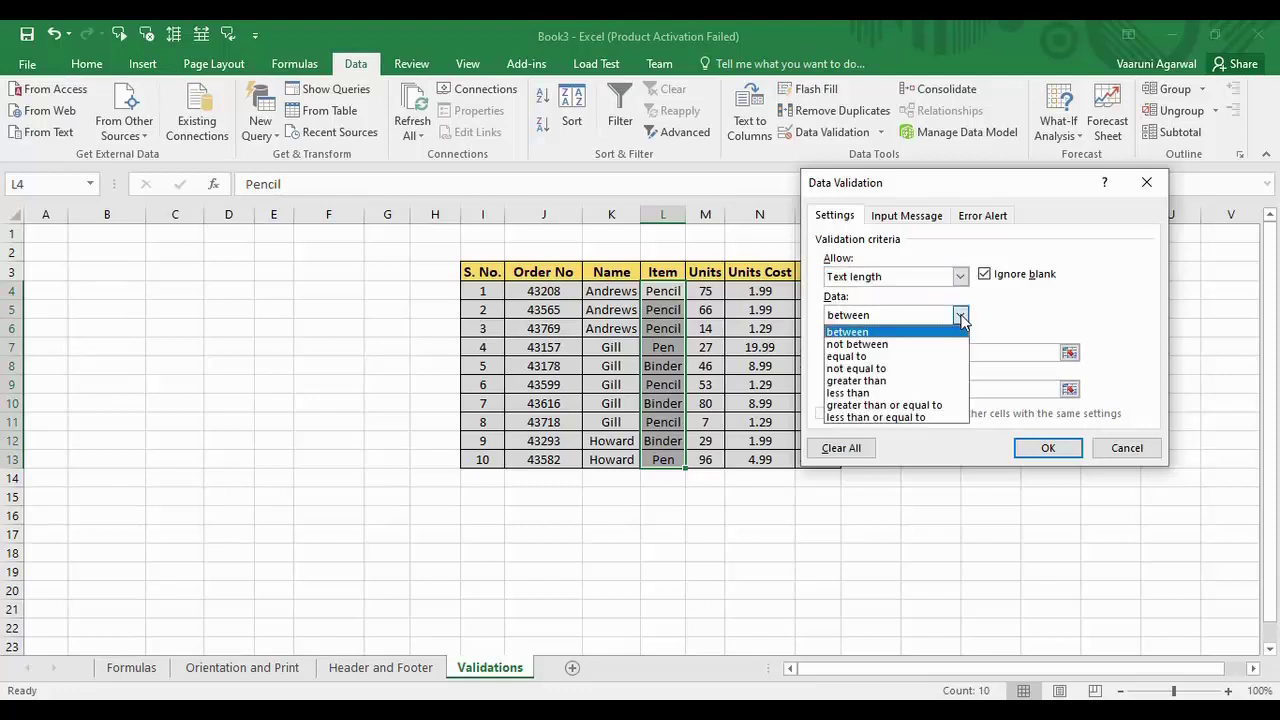
pyautogui.click(879, 417)
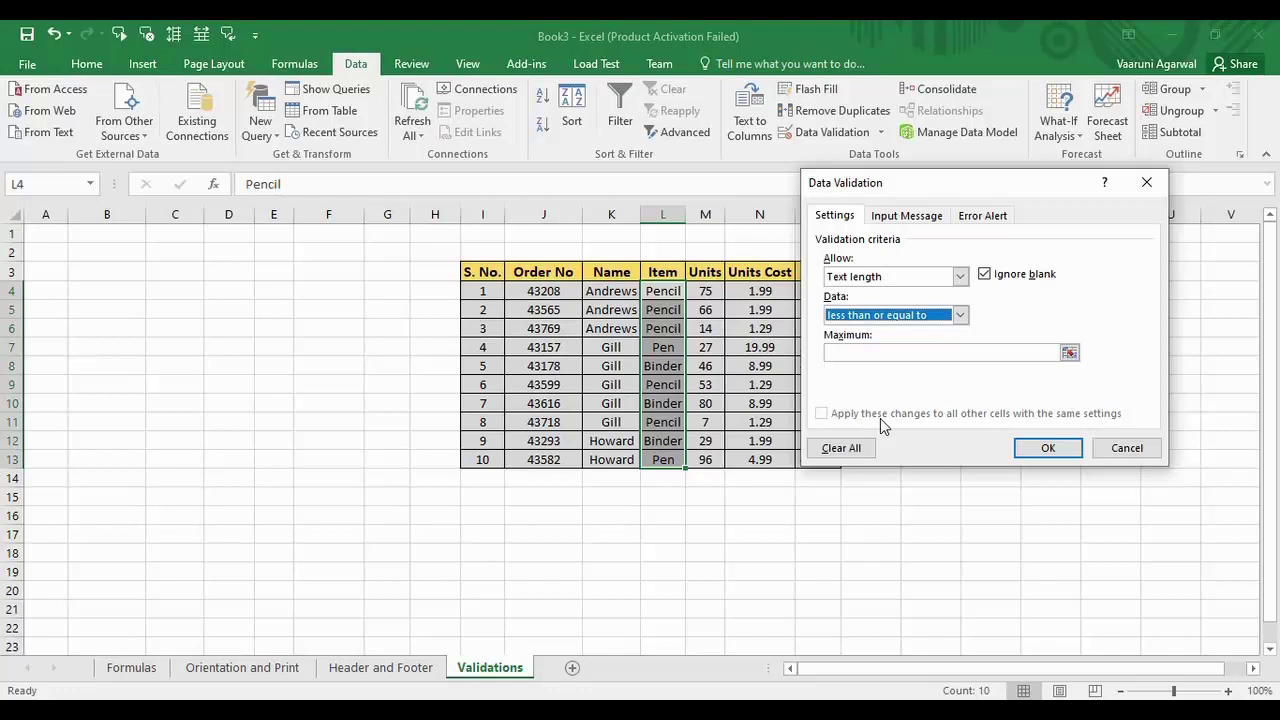
pyautogui.click(878, 350)
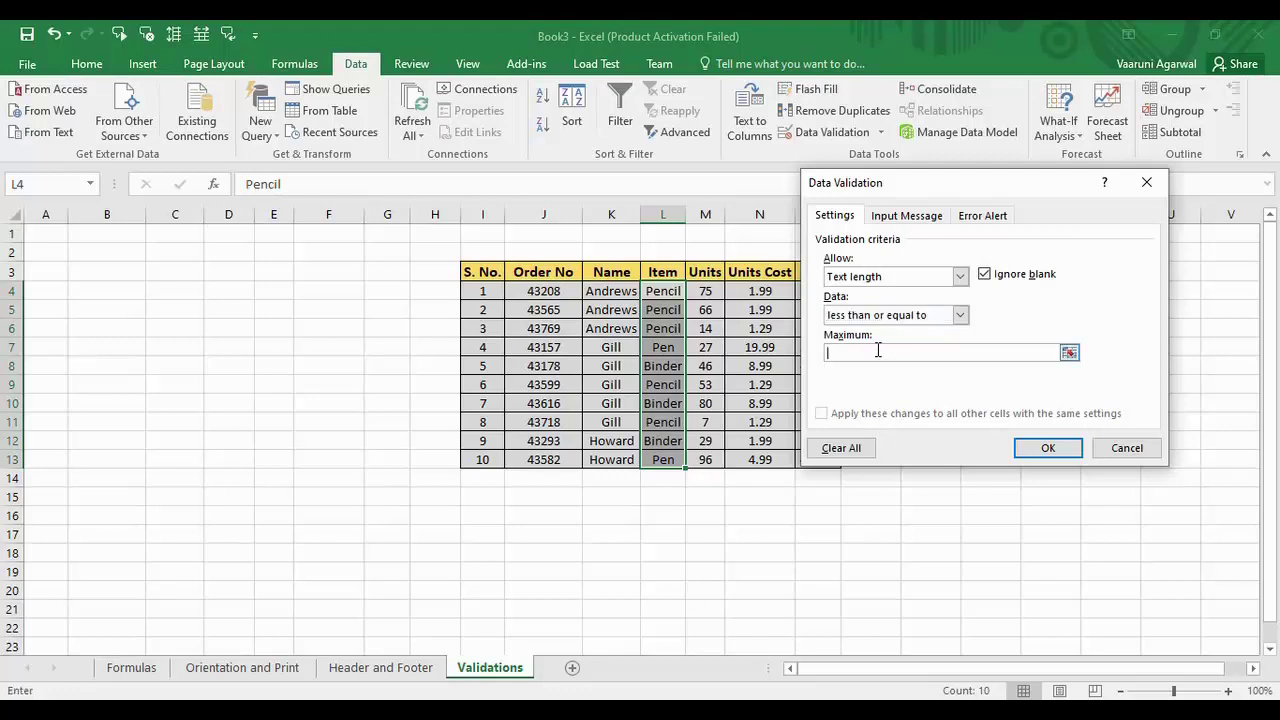
pyautogui.moveTo(934, 189); pyautogui.dragTo(977, 150)
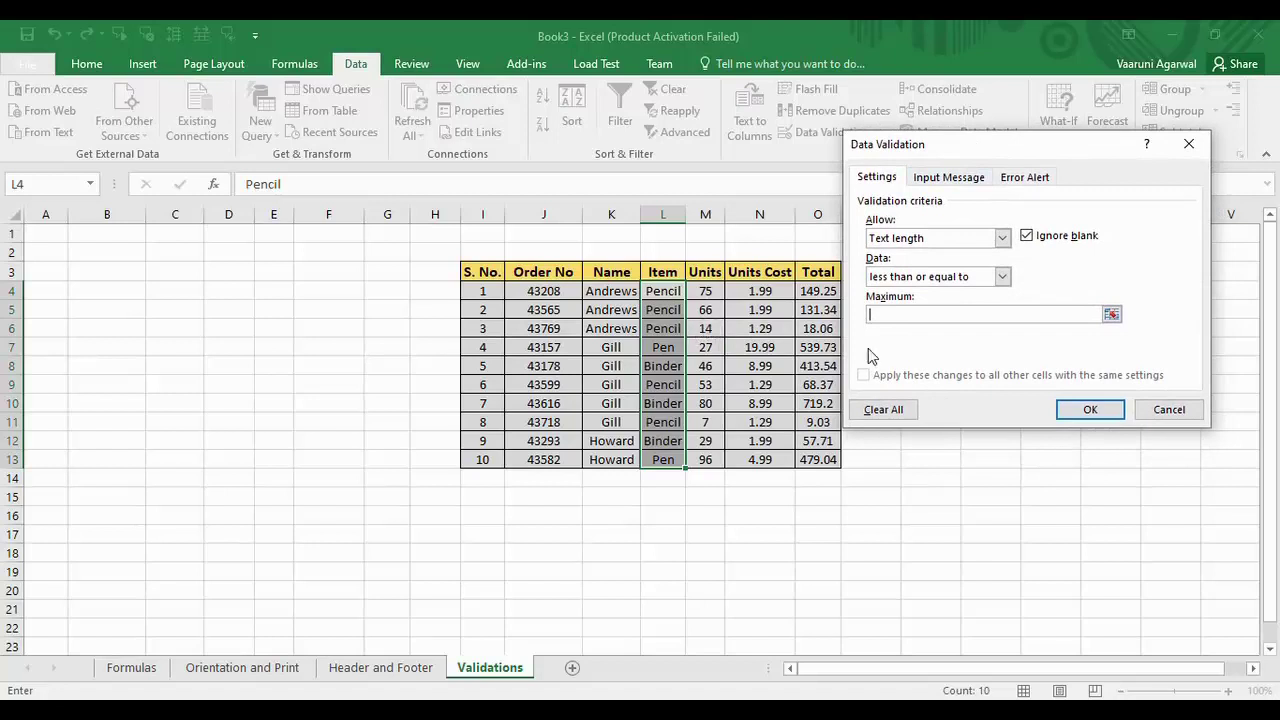
# Set the Maximum text length to 14, replacing the M6 cell reference.
pyautogui.click(1112, 314)
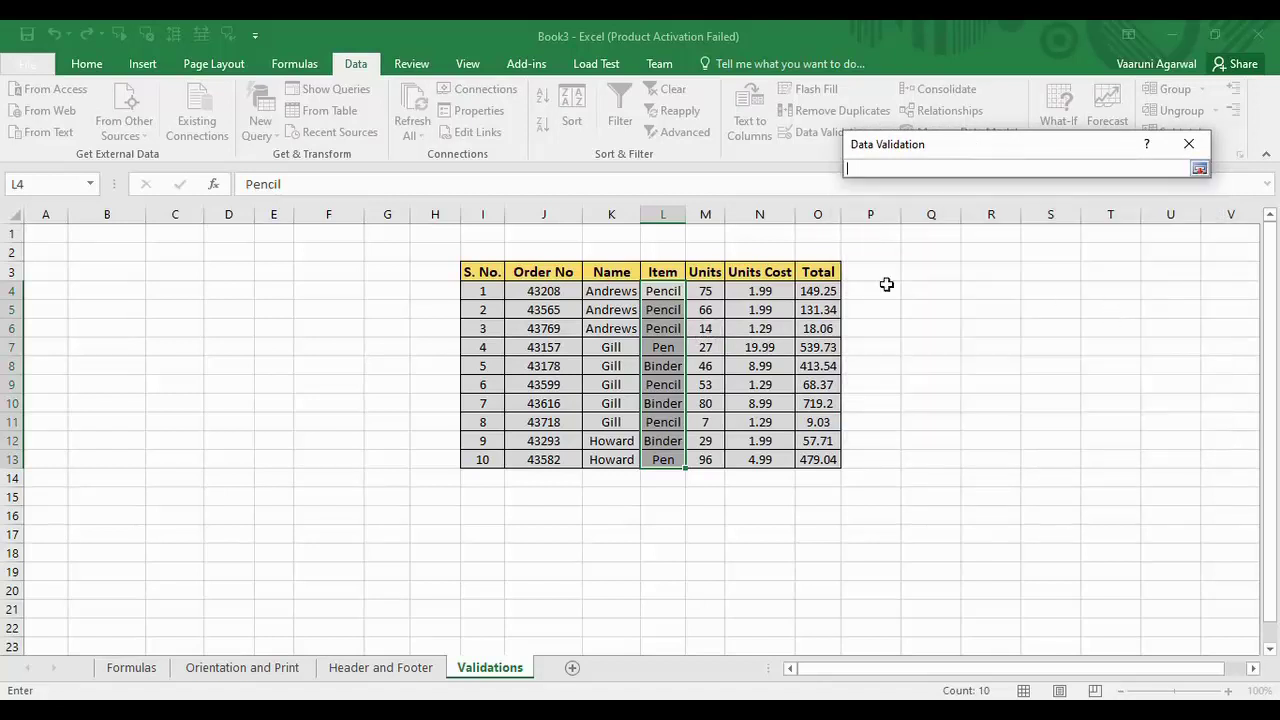
pyautogui.click(706, 329)
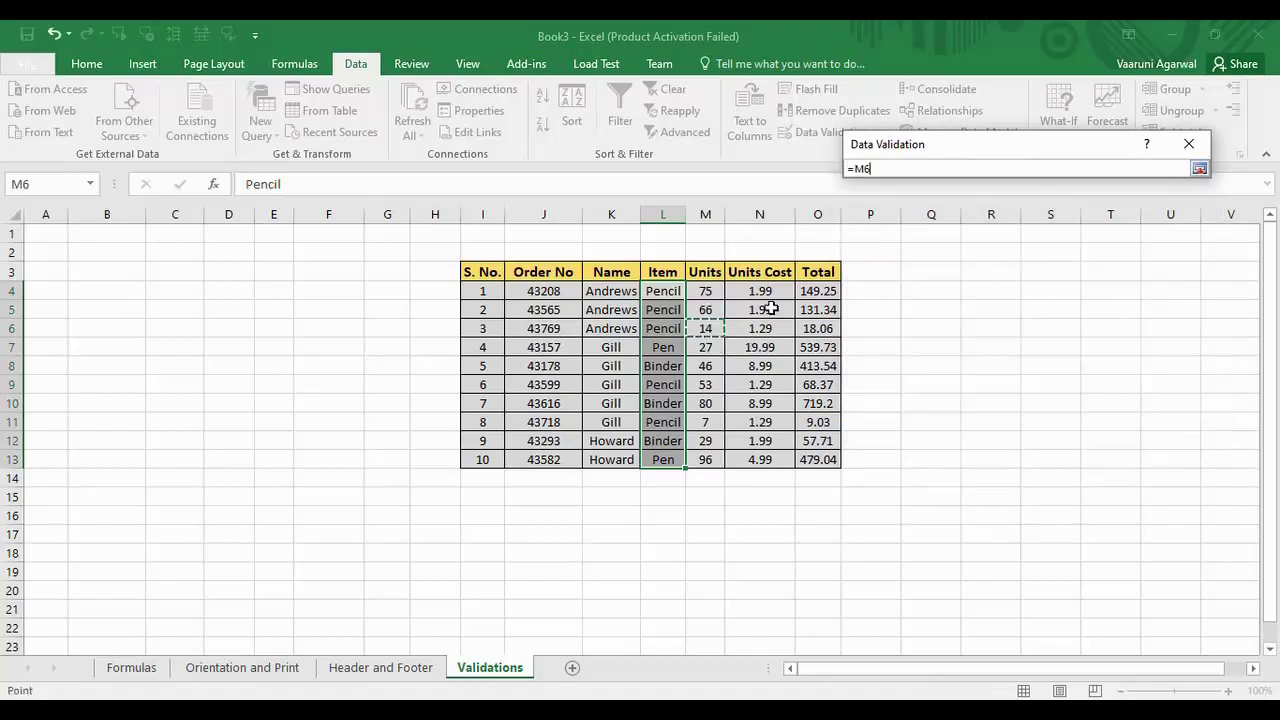
pyautogui.click(1198, 169)
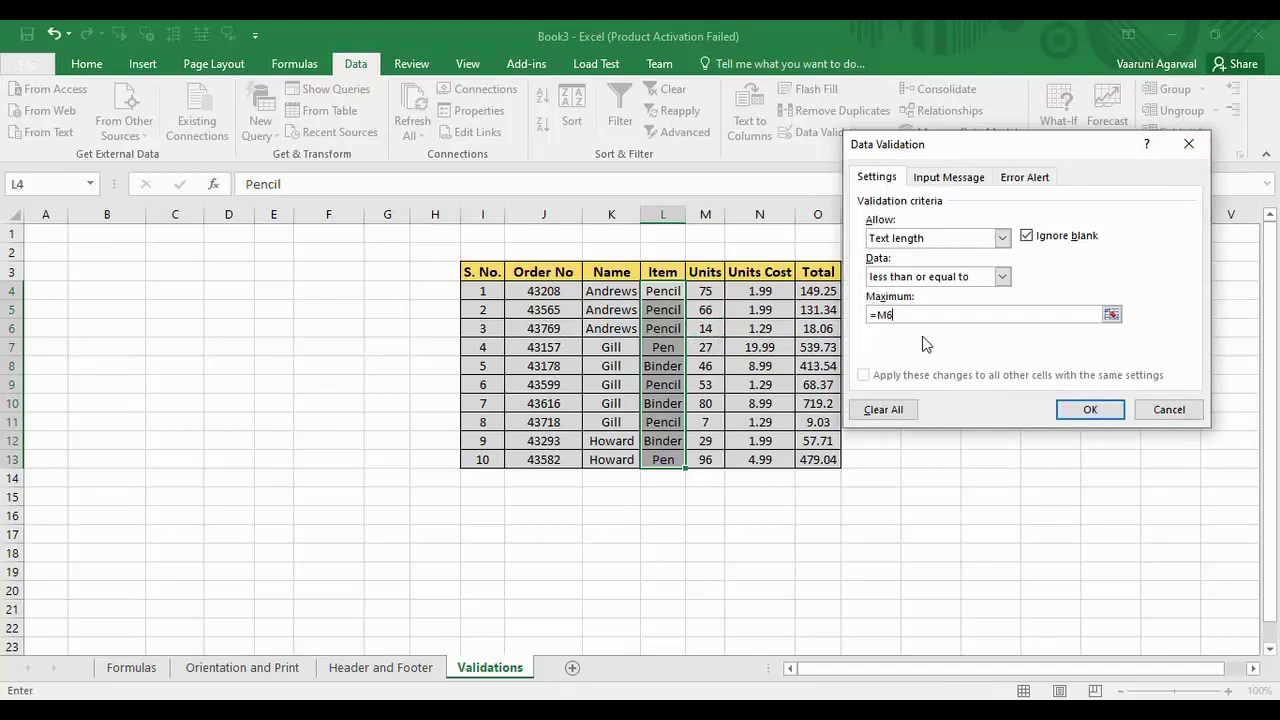
pyautogui.press('BackSpace')
pyautogui.write('5')
pyautogui.click(720, 326)
pyautogui.press('BackSpace')
pyautogui.write('14')
pyautogui.click(964, 184)
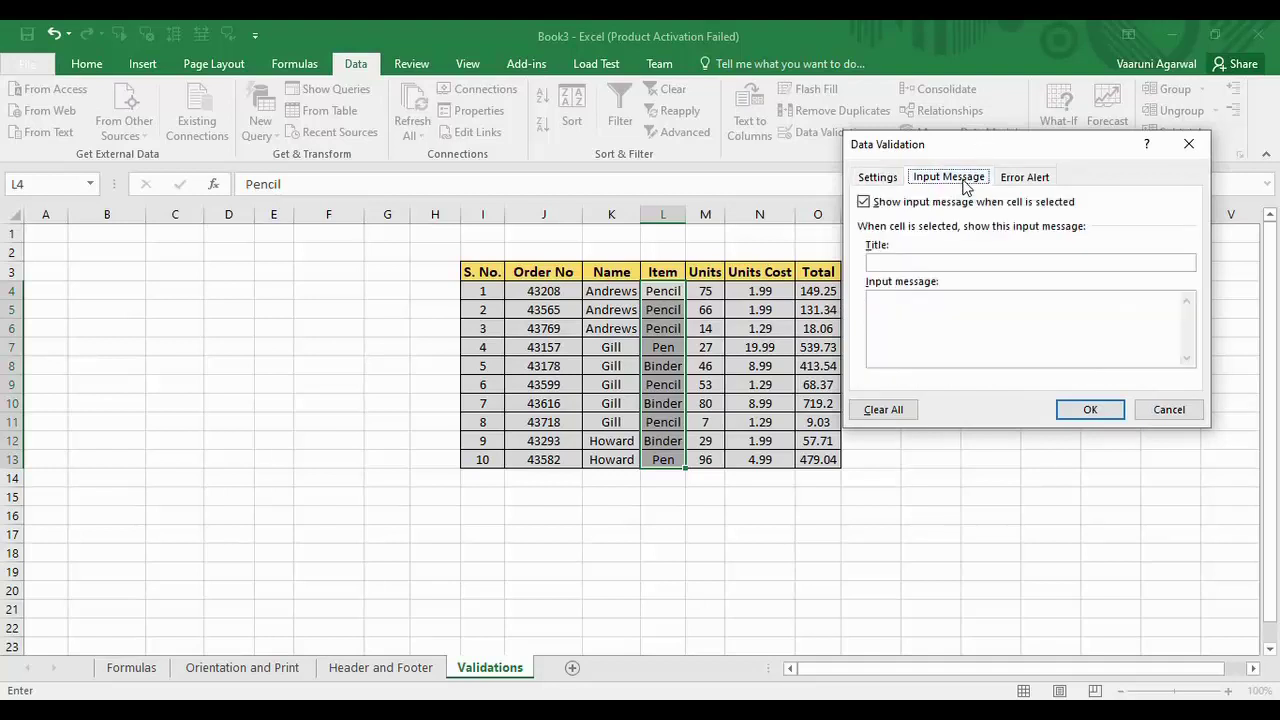
# Give the input message the title 'Attention' and the text 'Max Length 14'.
pyautogui.click(912, 260)
pyautogui.write('Atte')
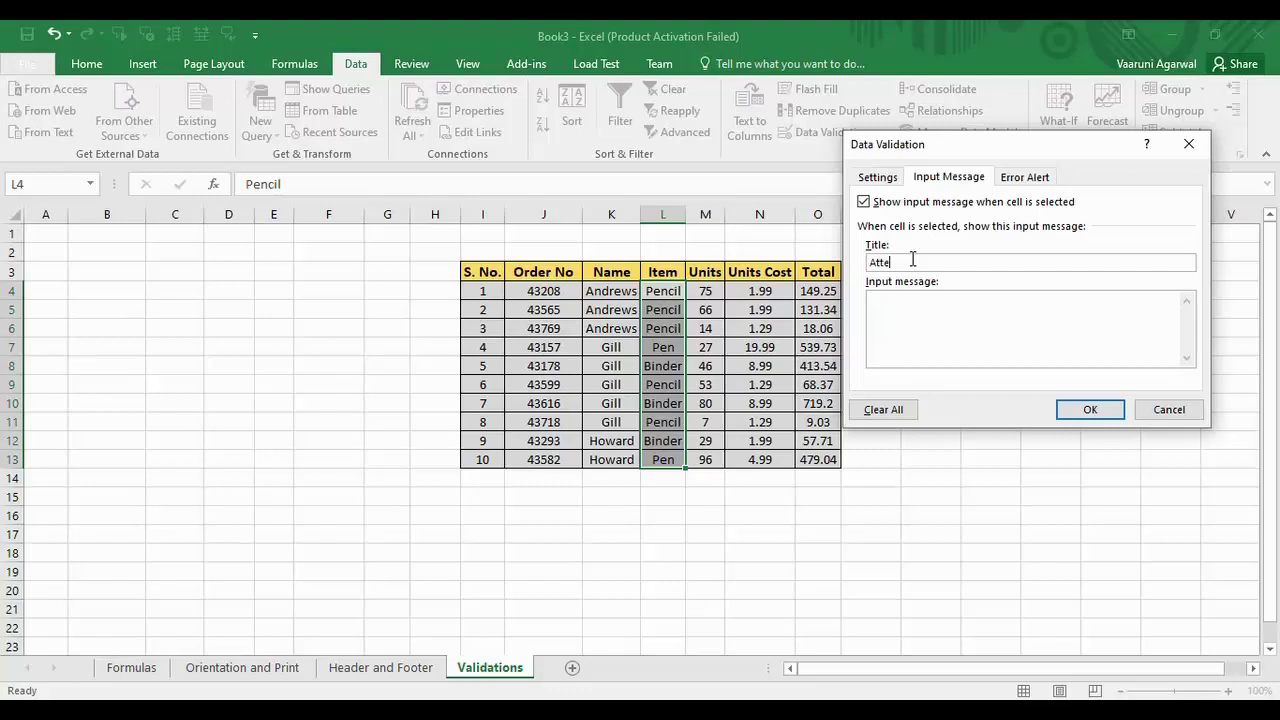
pyautogui.write('ntion')
pyautogui.click(917, 321)
pyautogui.write('Max L')
pyautogui.write('ebr')
pyautogui.press('BackSpace')
pyautogui.write('n')
pyautogui.press('BackSpace')
pyautogui.press('BackSpace')
pyautogui.write('ngth 14')
pyautogui.click(1026, 180)
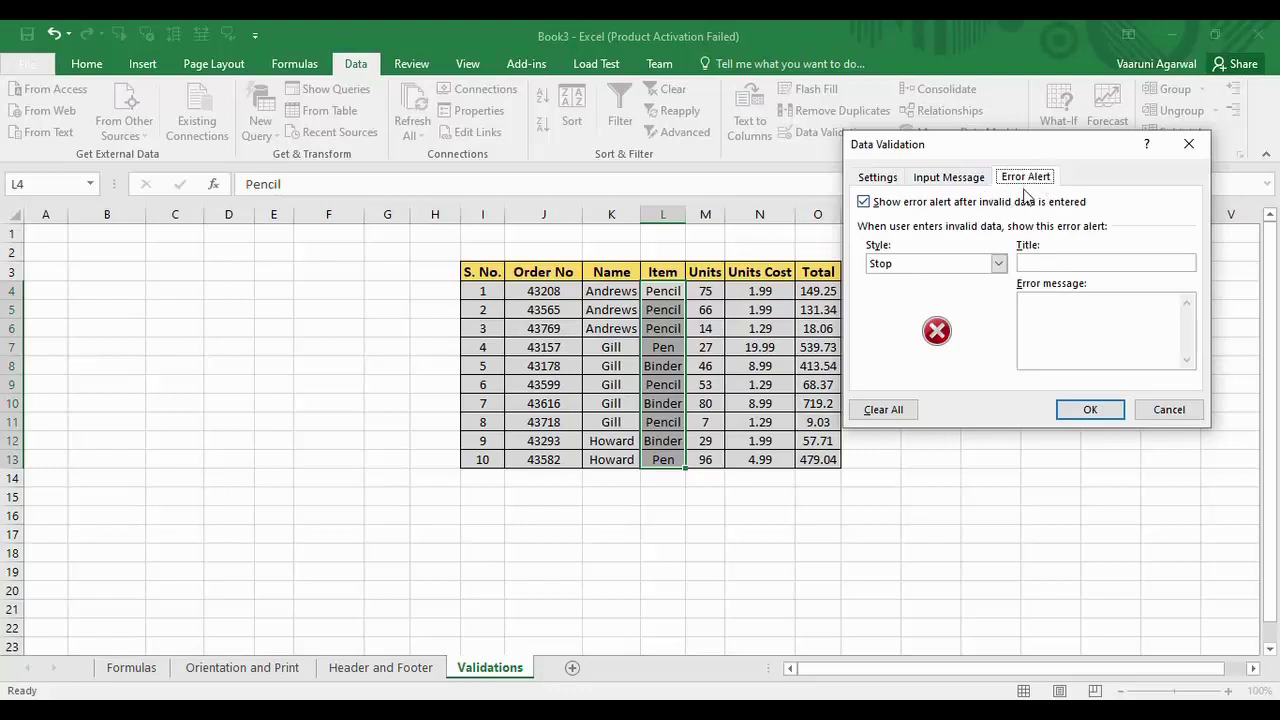
# Add a Stop-style error alert titled 'Stop' reading 'Please read the rules', and apply it.
pyautogui.click(999, 263)
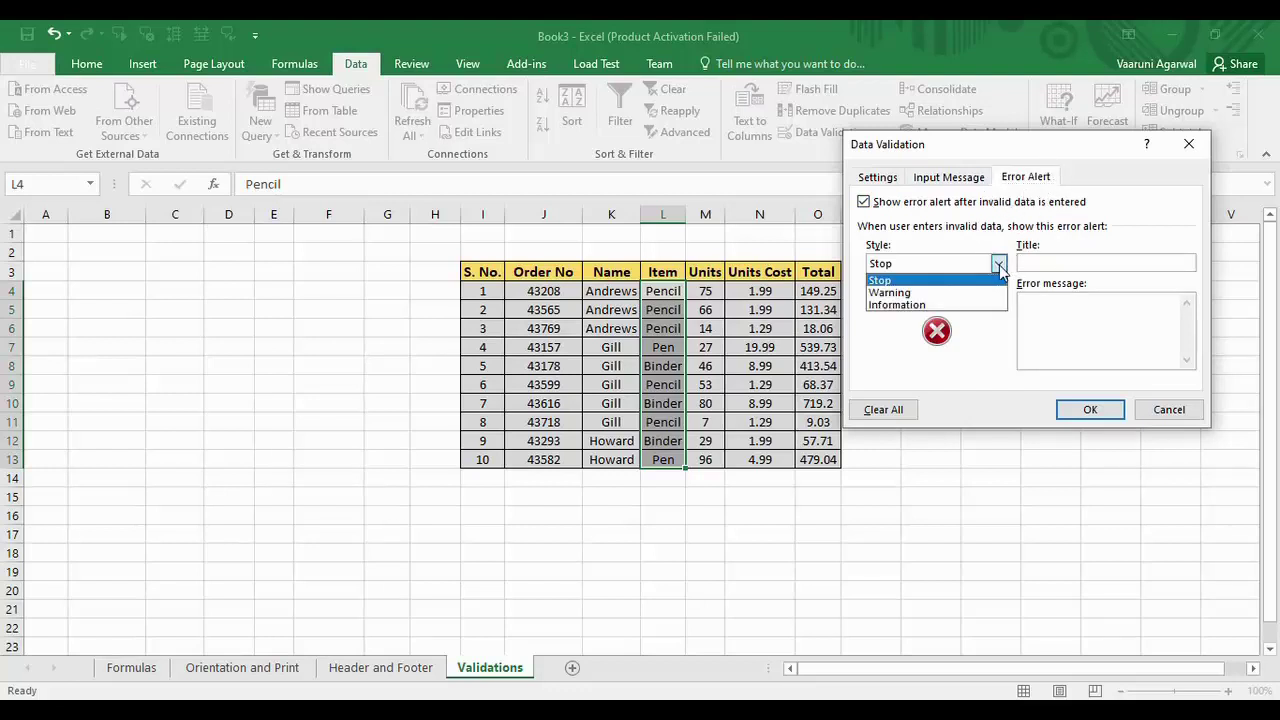
pyautogui.click(880, 282)
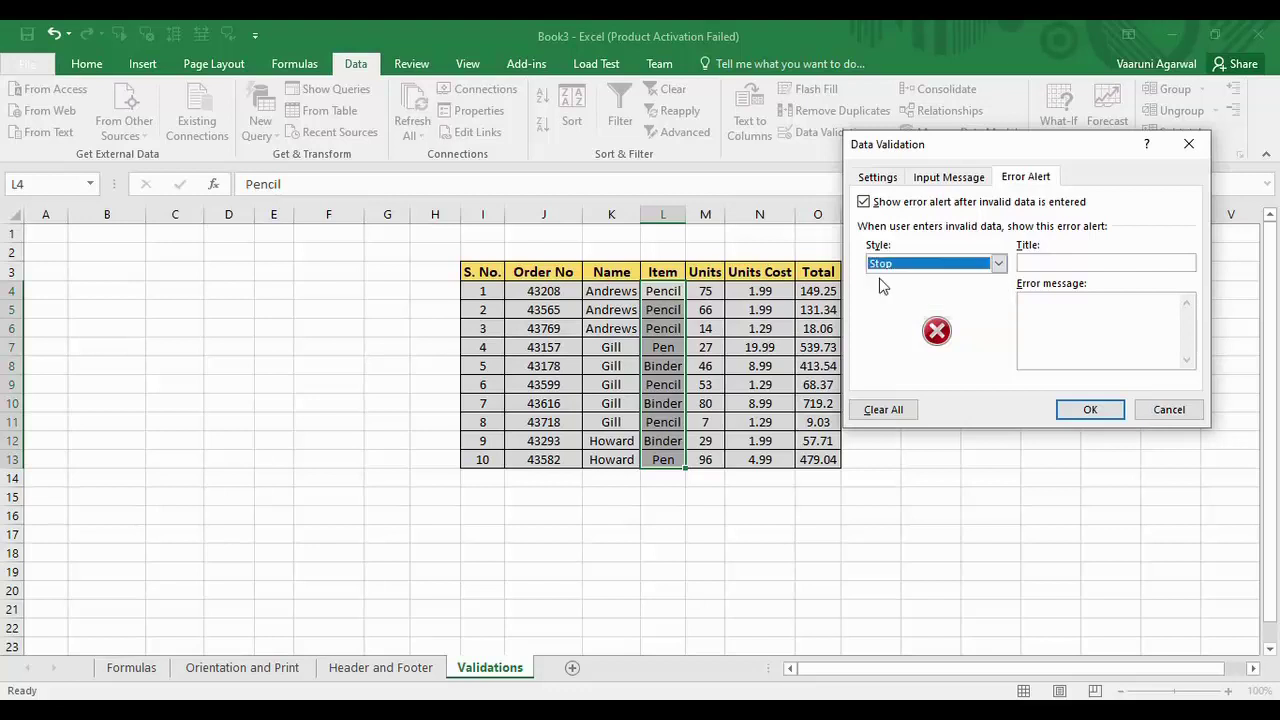
pyautogui.click(1071, 262)
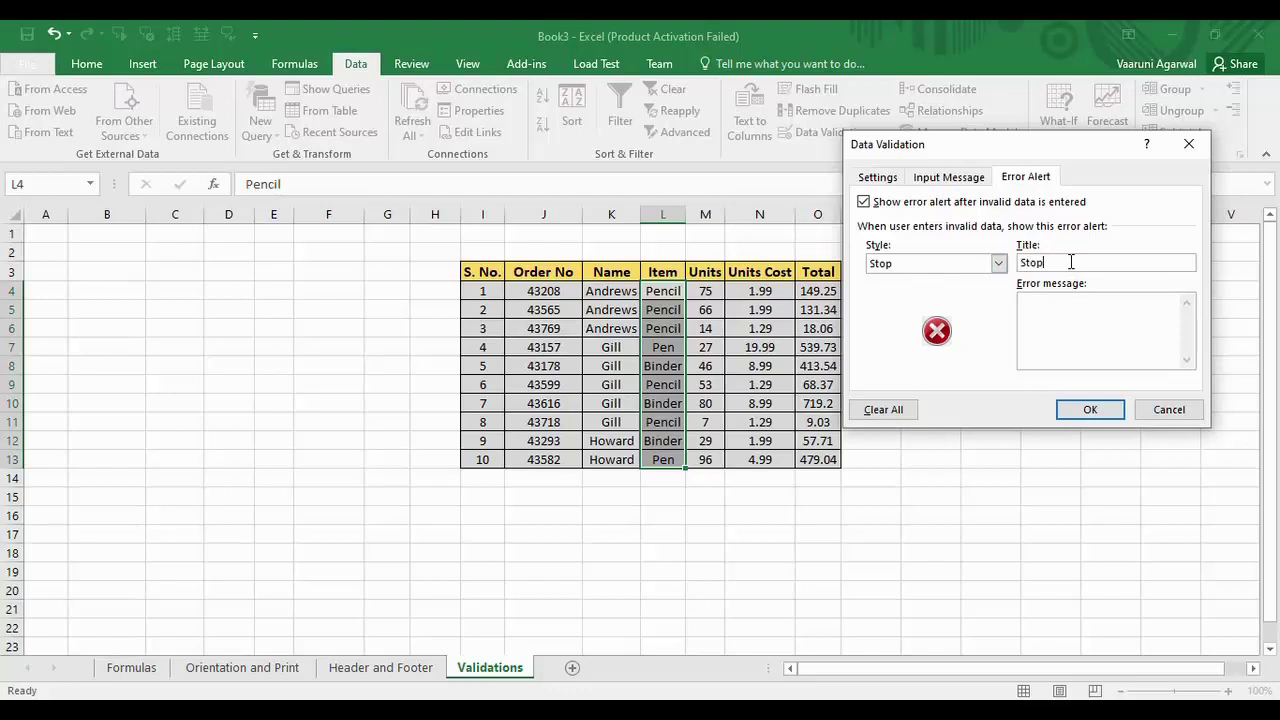
pyautogui.click(1070, 304)
pyautogui.press('BackSpace')
pyautogui.press('BackSpace')
pyautogui.click(1104, 414)
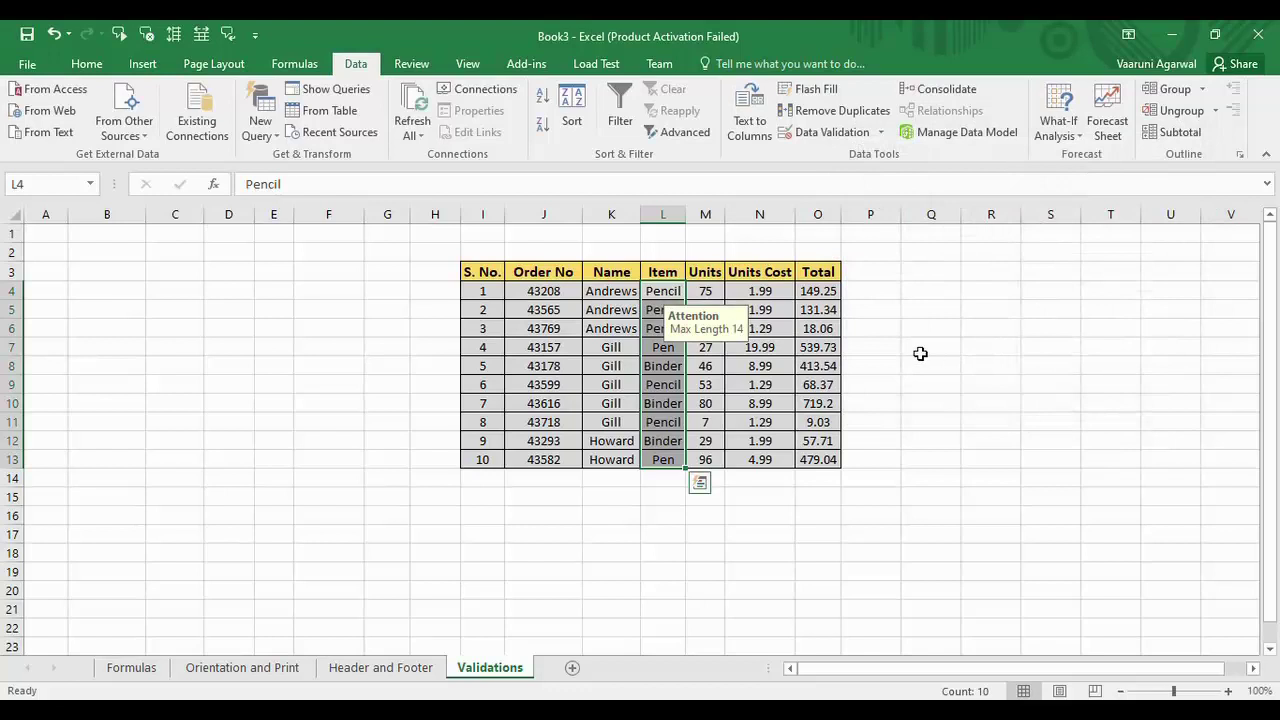
# Check Item input tips, then replace Pencil in L11 with an over-long string.
pyautogui.click(664, 365)
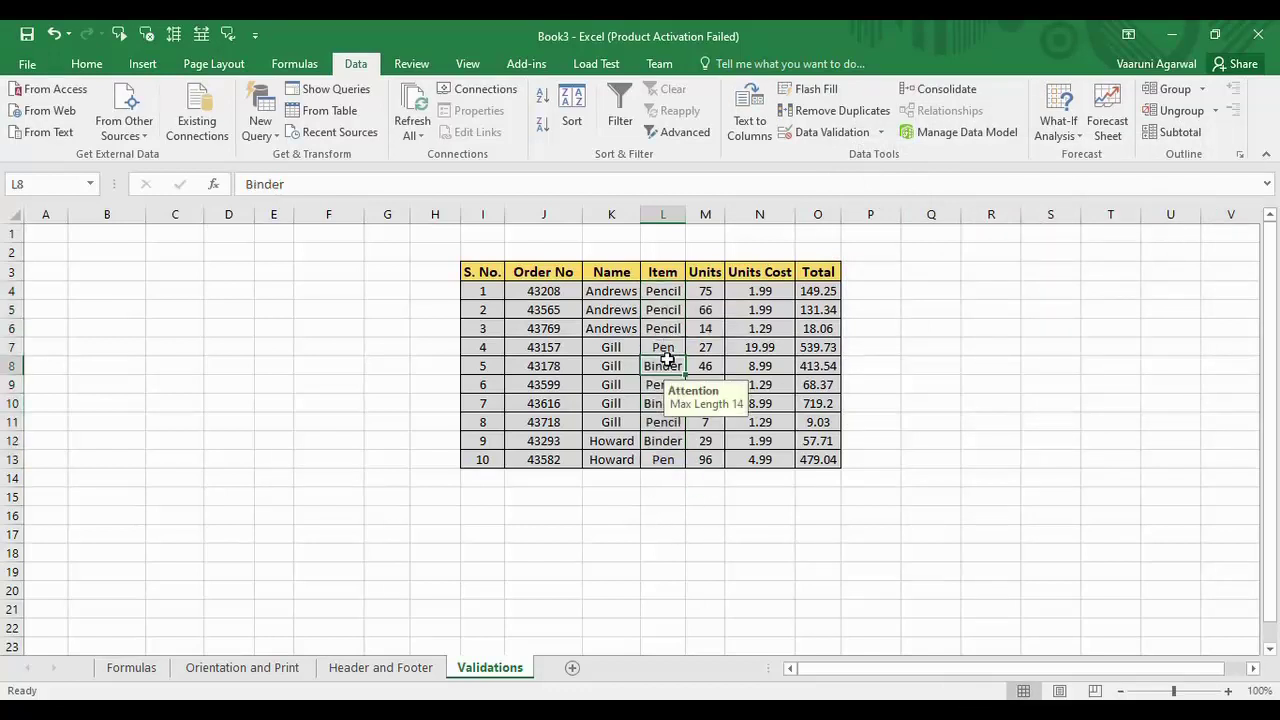
pyautogui.click(667, 346)
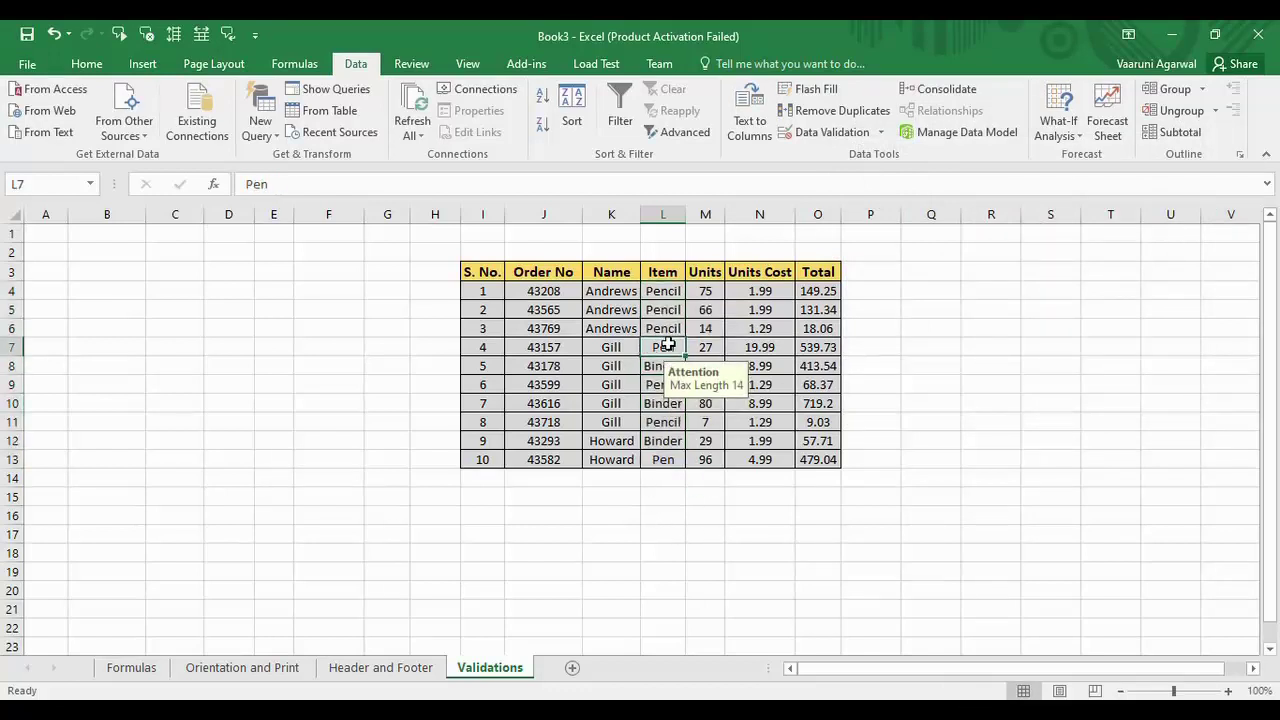
pyautogui.click(659, 422)
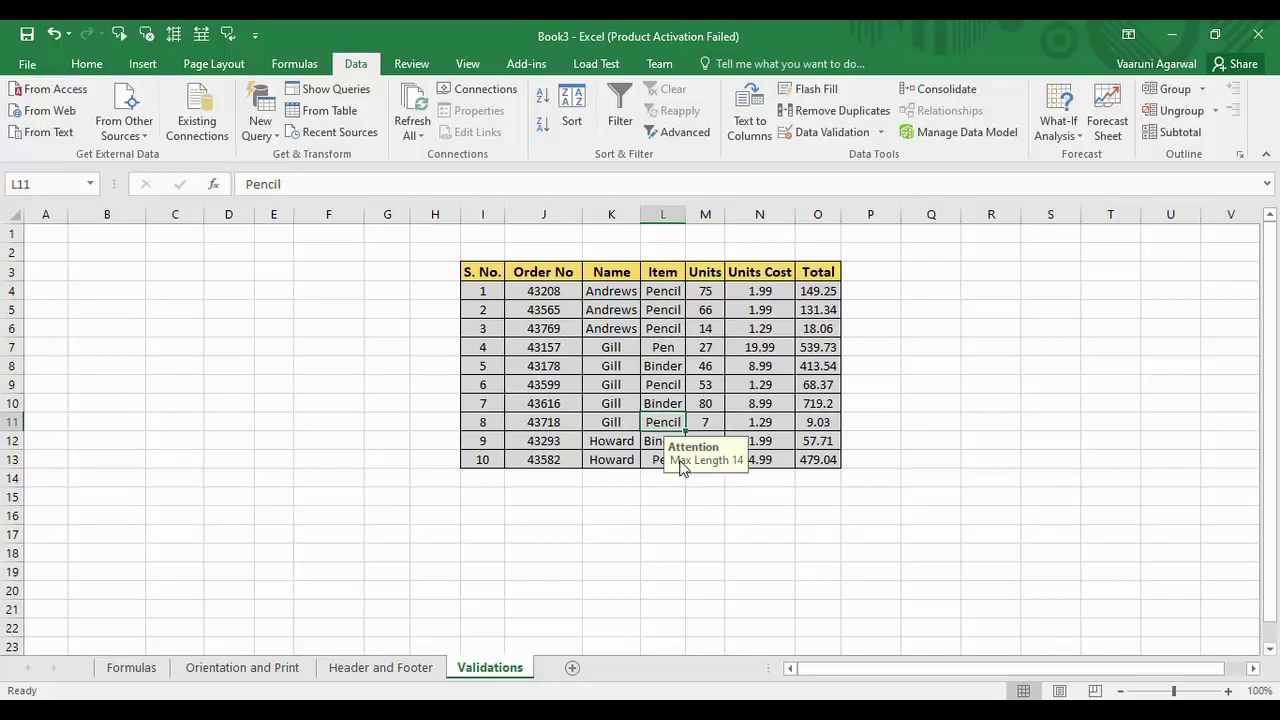
pyautogui.doubleClick(676, 421)
pyautogui.moveTo(681, 421); pyautogui.dragTo(646, 421)
pyautogui.press('BackSpace')
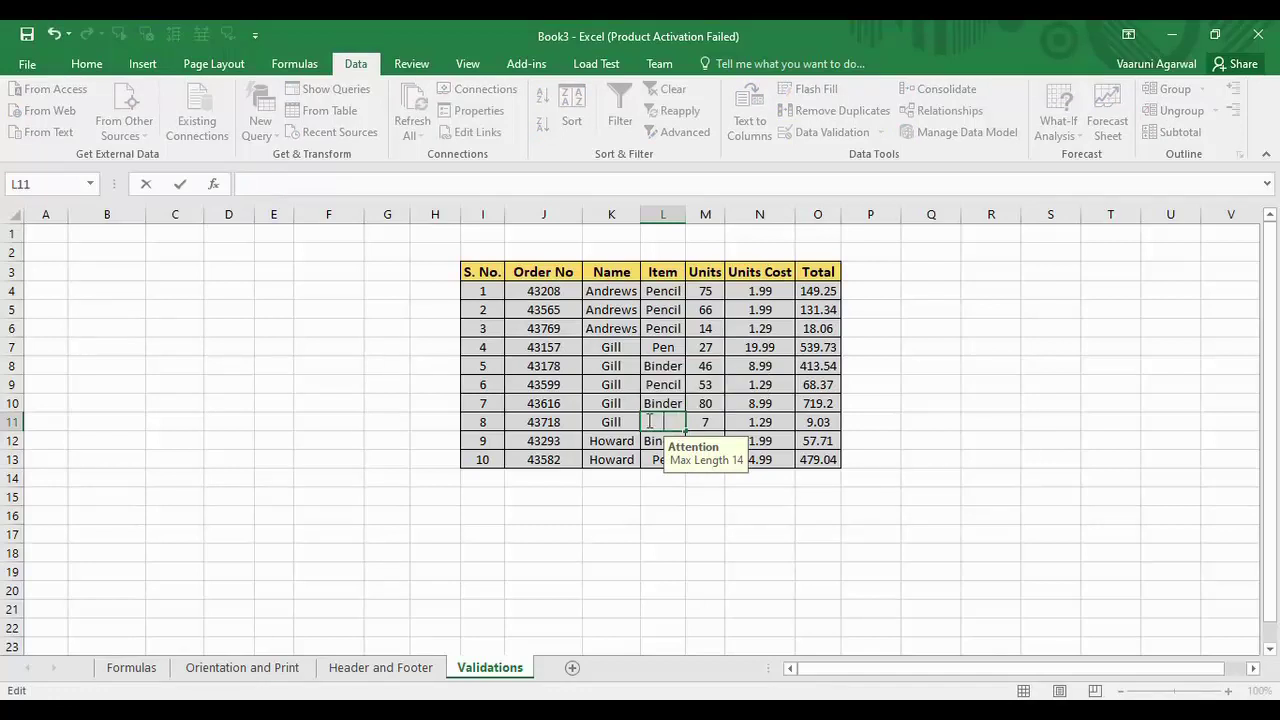
pyautogui.write('iooooooooooooooooooooooooooooooooooo')
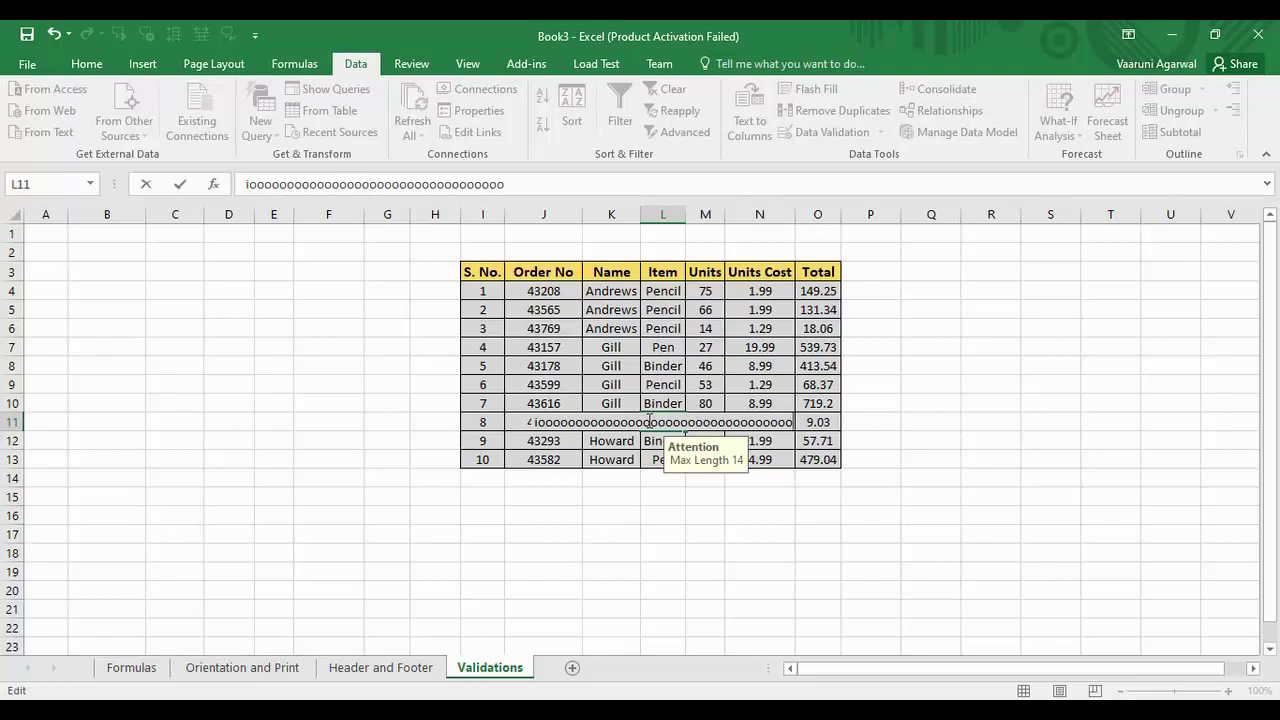
pyautogui.press('Return')
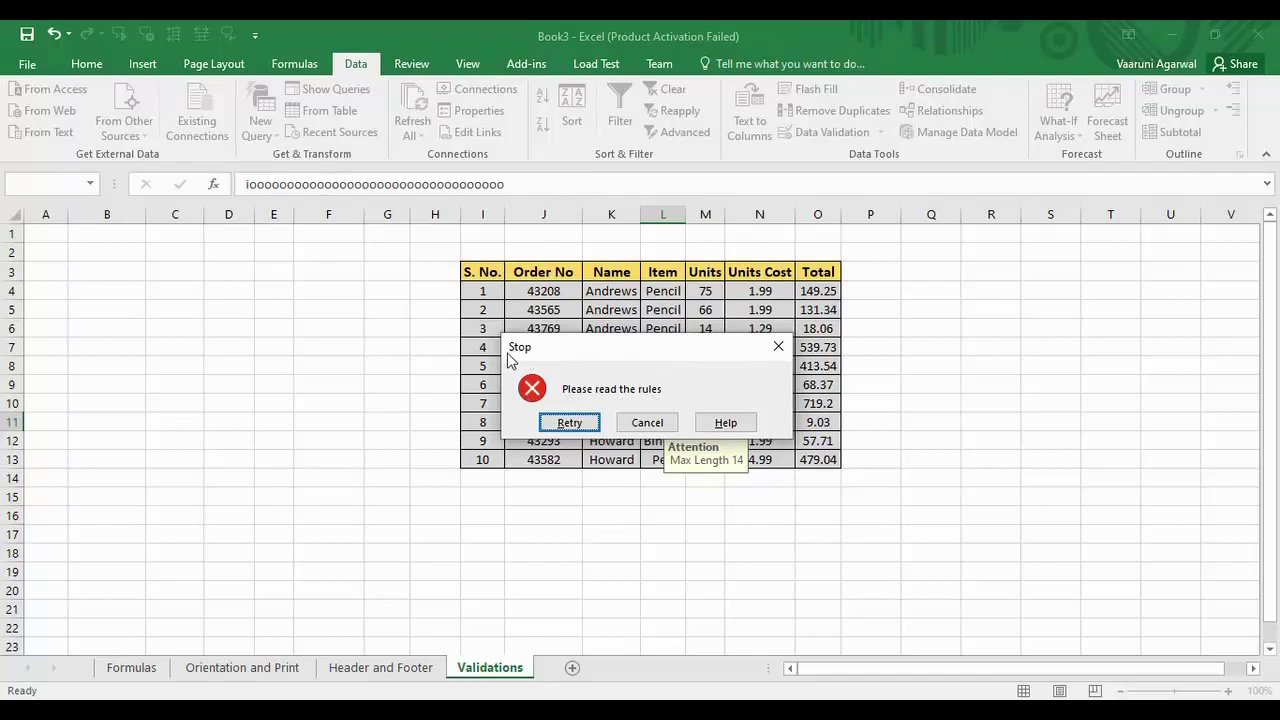
# Retry the rejected entry and enter 'Pen' in L11 instead.
pyautogui.click(594, 426)
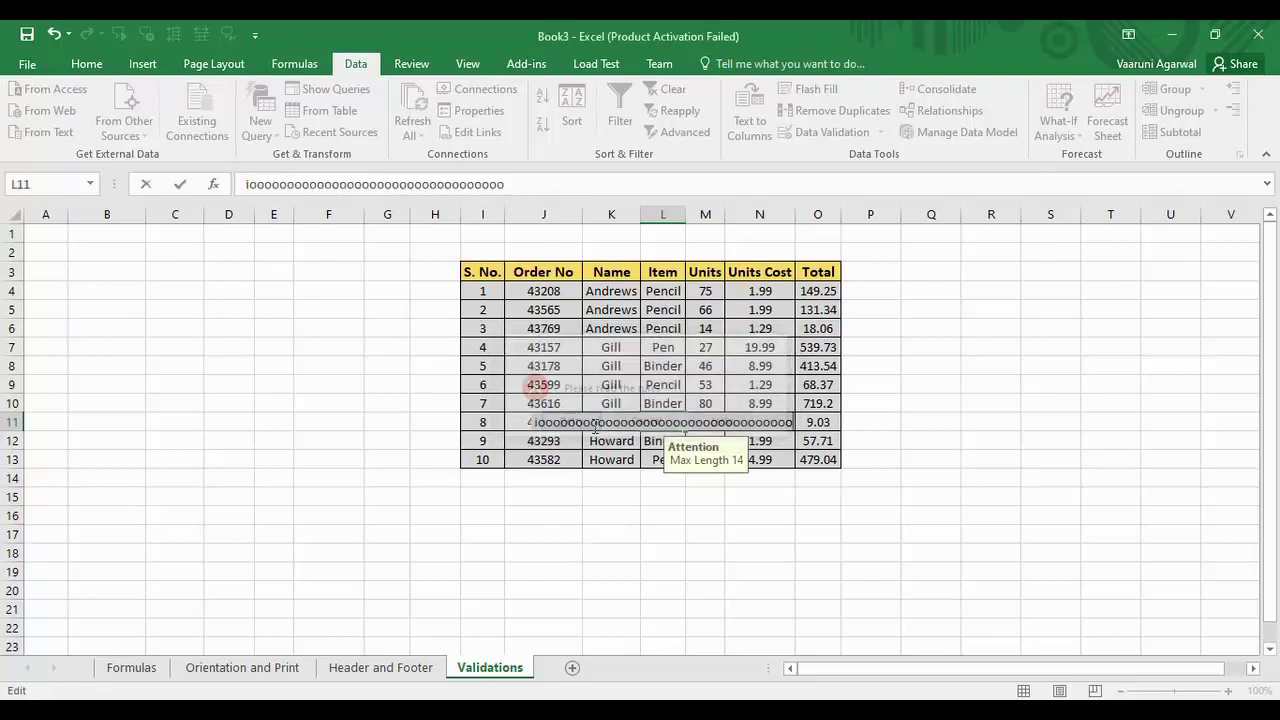
pyautogui.press('BackSpace')
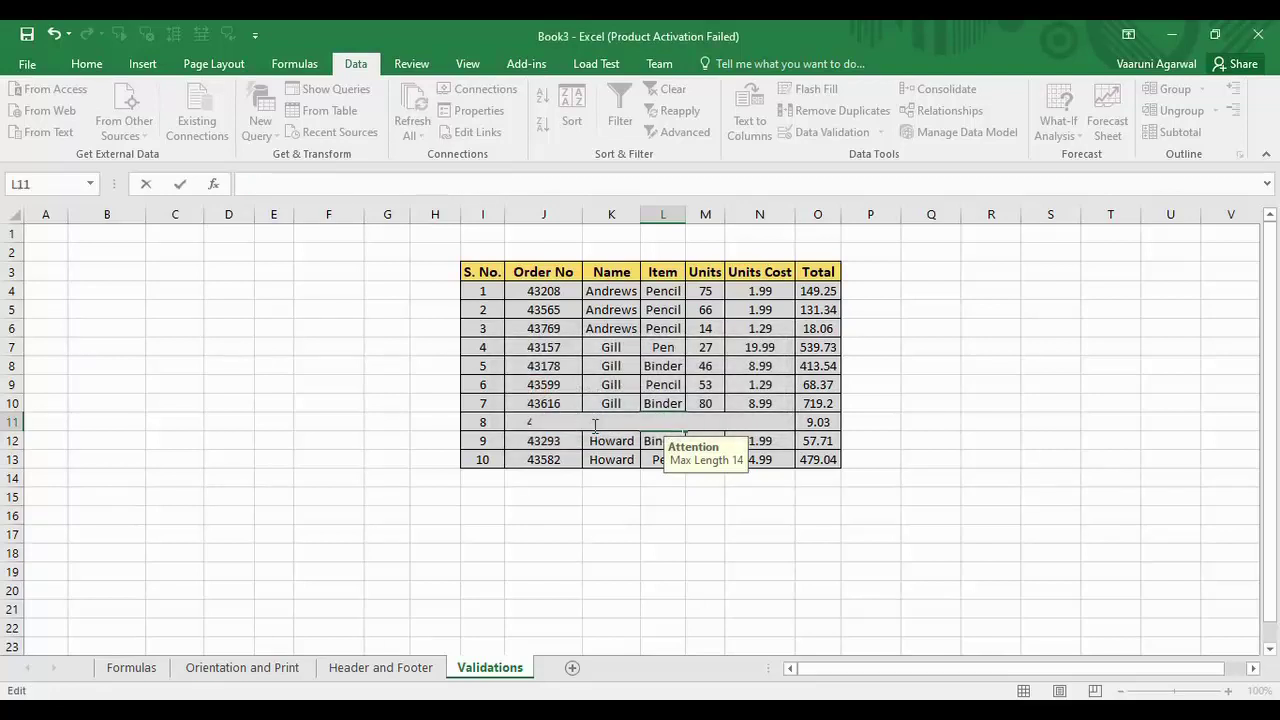
pyautogui.write('Pen')
pyautogui.press('BackSpace')
pyautogui.press('BackSpace')
pyautogui.write('en')
pyautogui.press('Return')
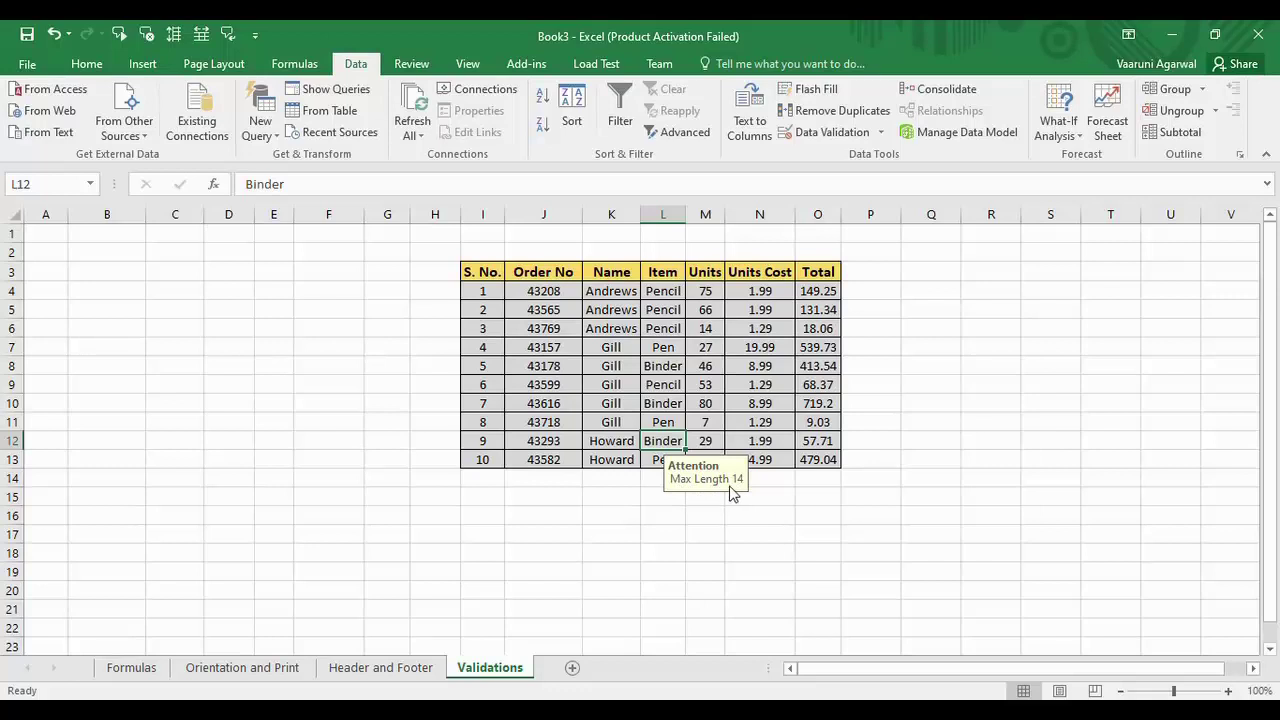
# Check neighbouring cells, then select the Item range L4:L13.
pyautogui.click(708, 457)
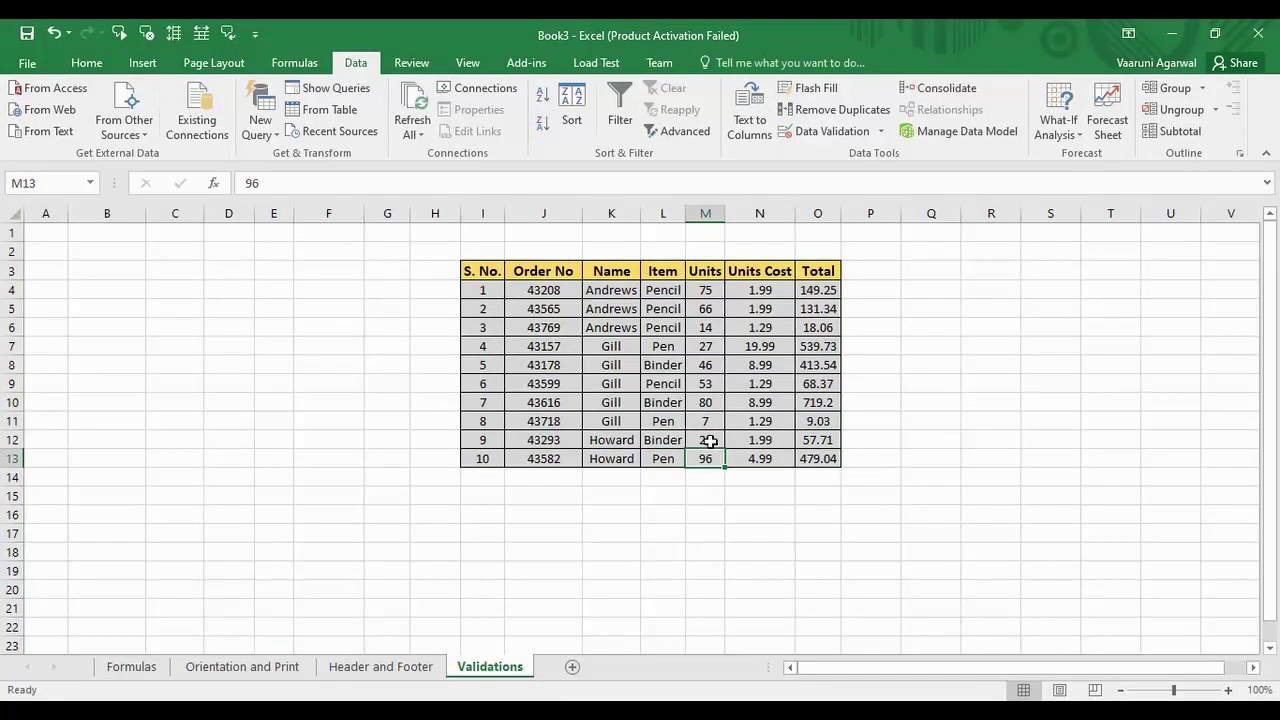
pyautogui.click(675, 440)
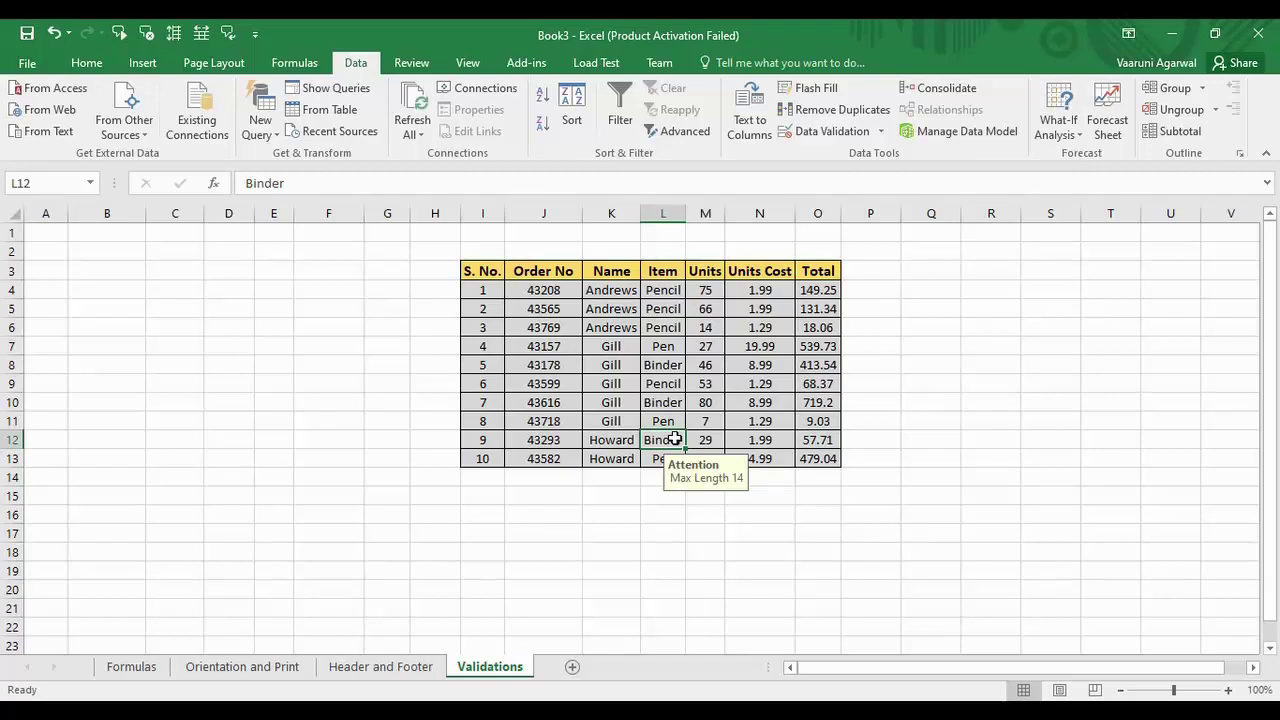
pyautogui.click(665, 292)
pyautogui.moveTo(665, 296); pyautogui.dragTo(663, 462)
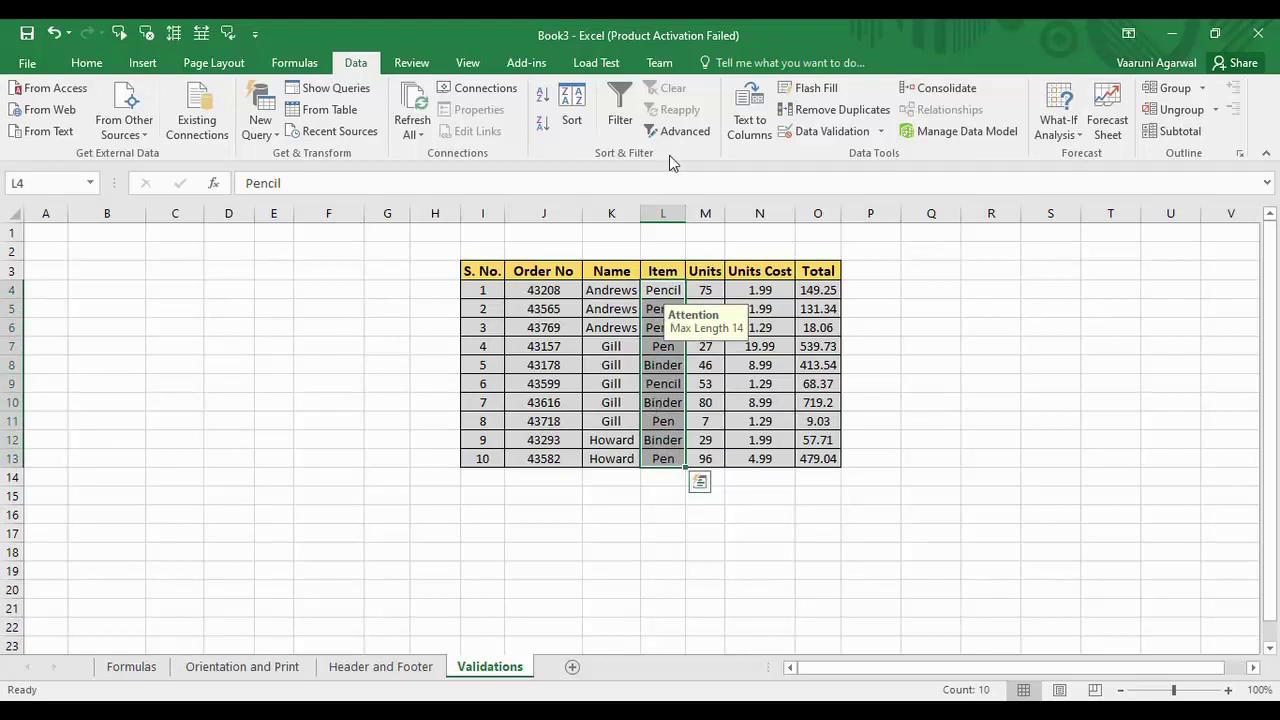
# Uncheck Show input message and Show error alert for the Item range L4:L13.
pyautogui.click(801, 132)
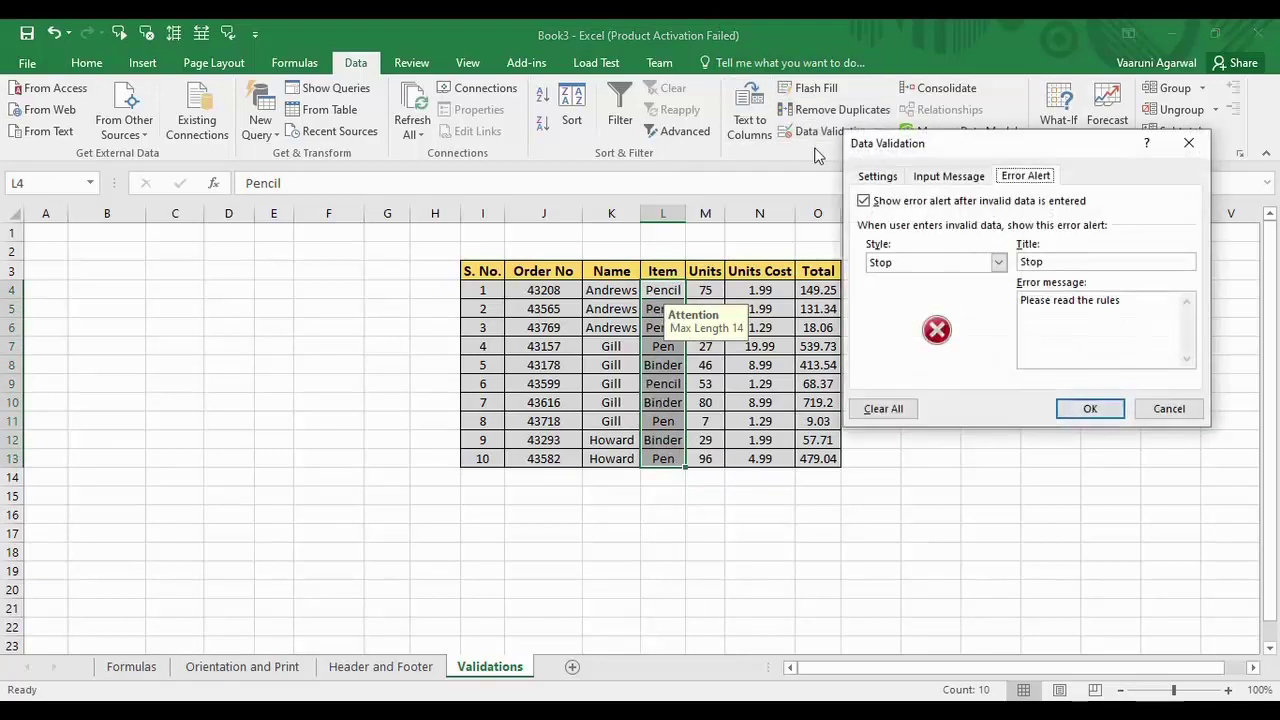
pyautogui.click(920, 178)
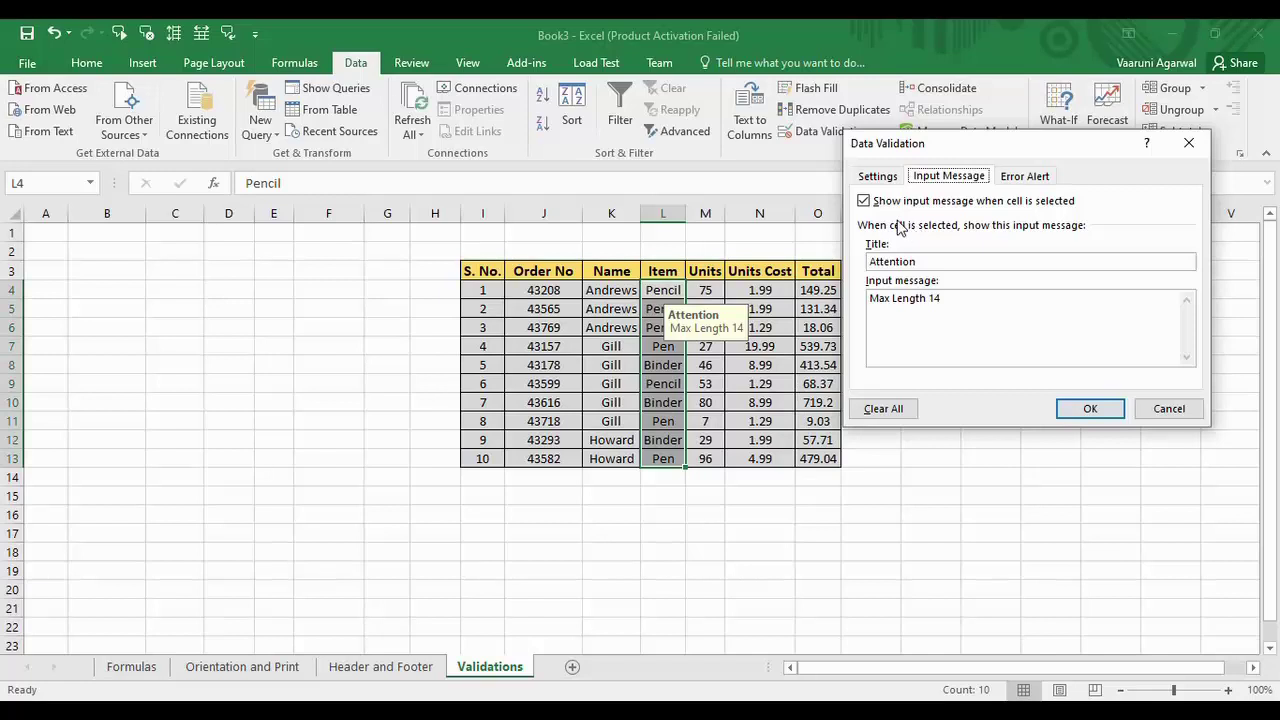
pyautogui.click(864, 202)
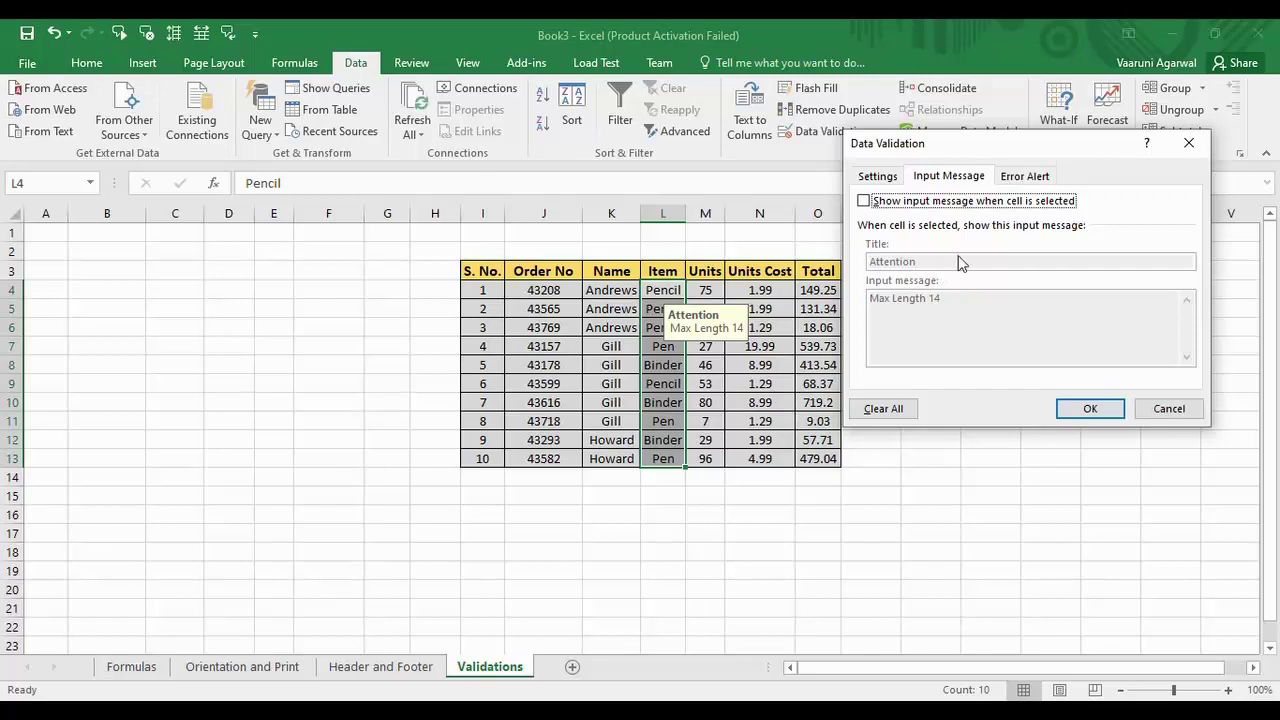
pyautogui.click(1034, 175)
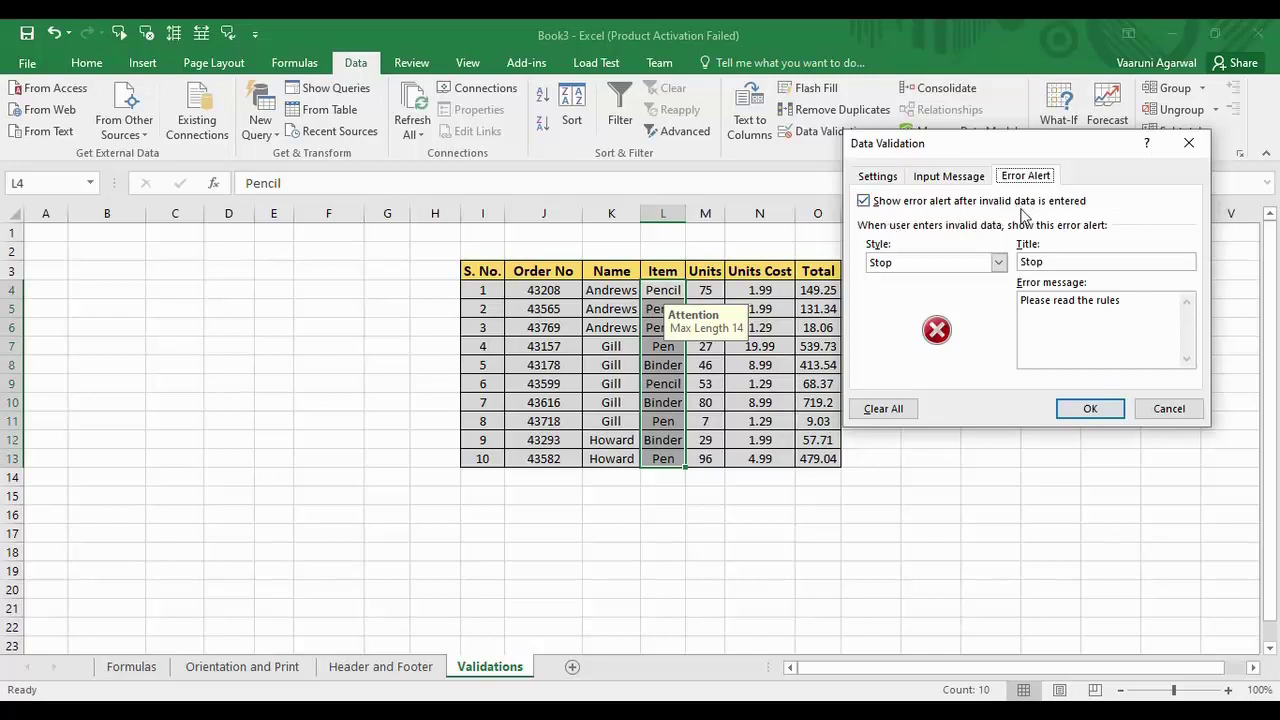
pyautogui.click(865, 203)
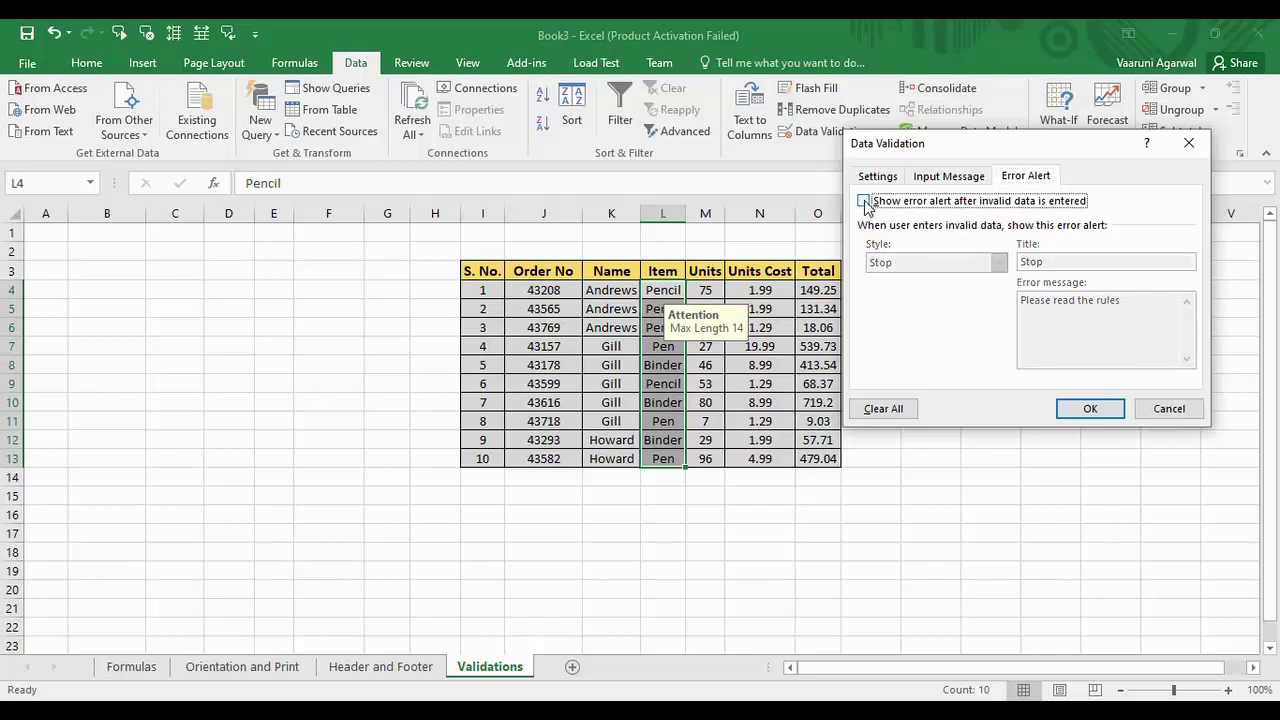
pyautogui.click(1078, 409)
pyautogui.click(663, 365)
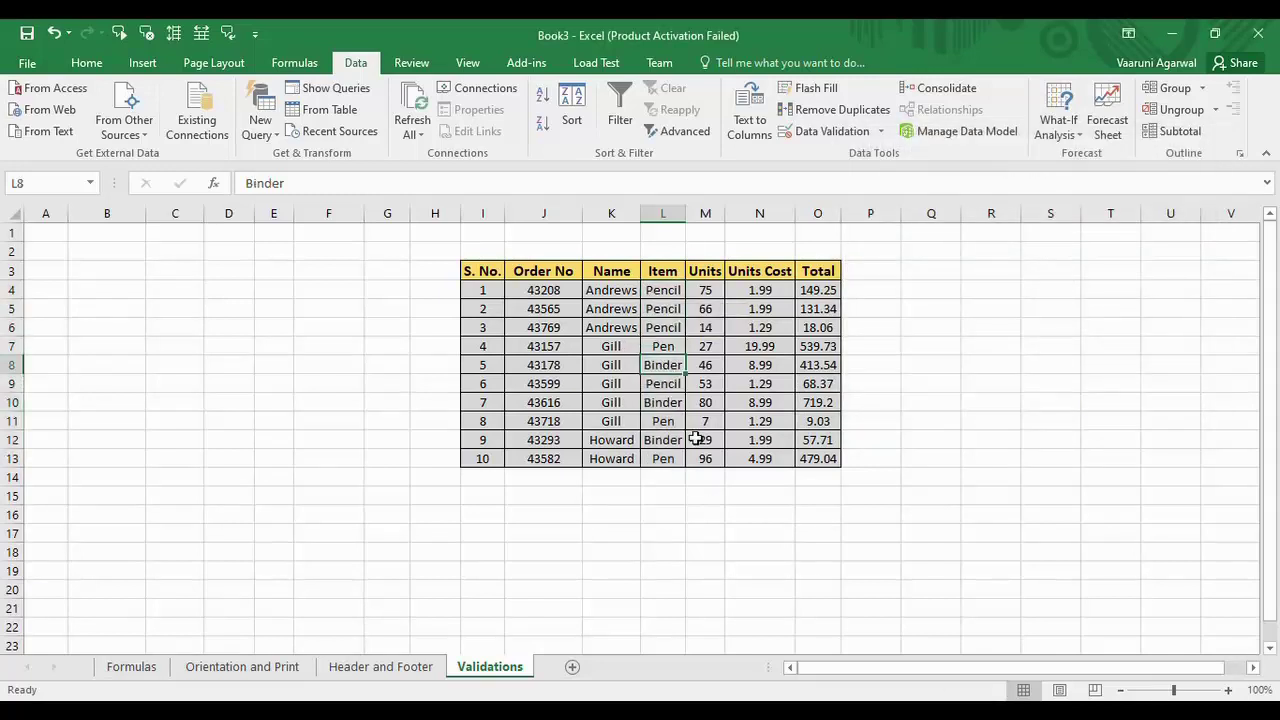
# Select the Item cells L6 through L12 in turn to check whether an input message appears.
pyautogui.click(665, 421)
pyautogui.click(668, 386)
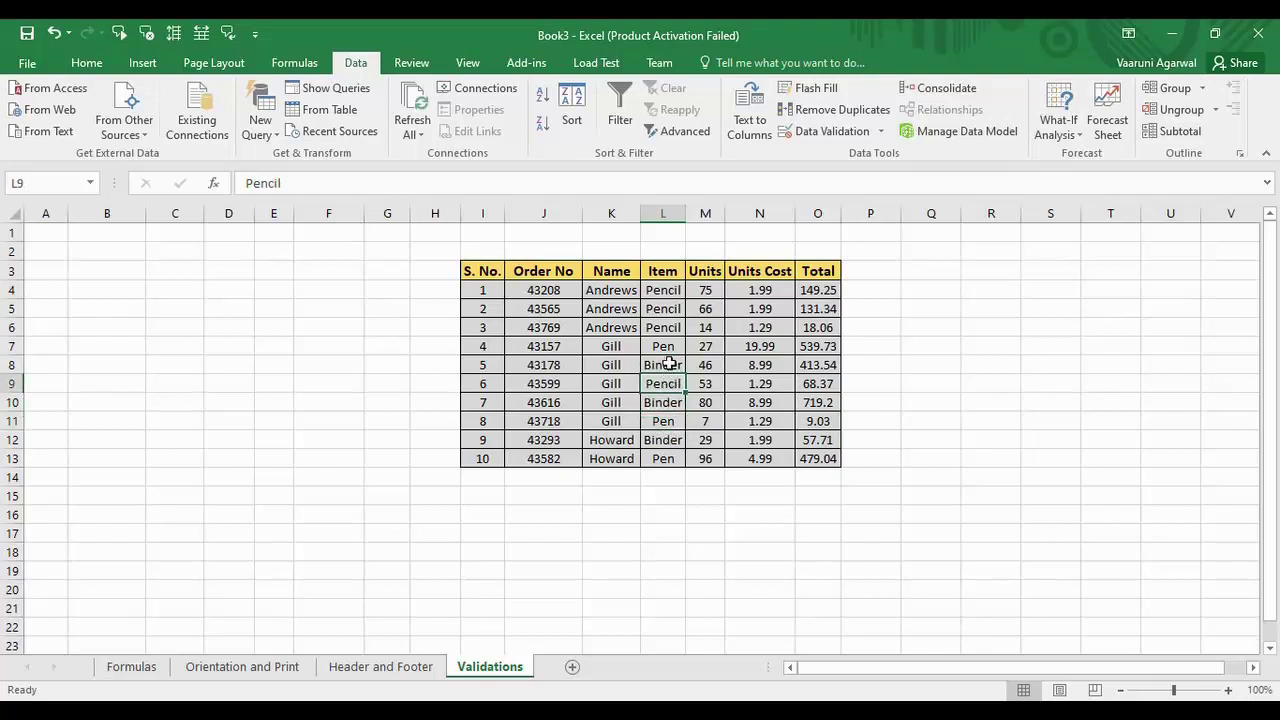
pyautogui.click(668, 364)
pyautogui.click(675, 345)
pyautogui.click(676, 326)
pyautogui.click(668, 365)
pyautogui.click(665, 404)
pyautogui.click(666, 440)
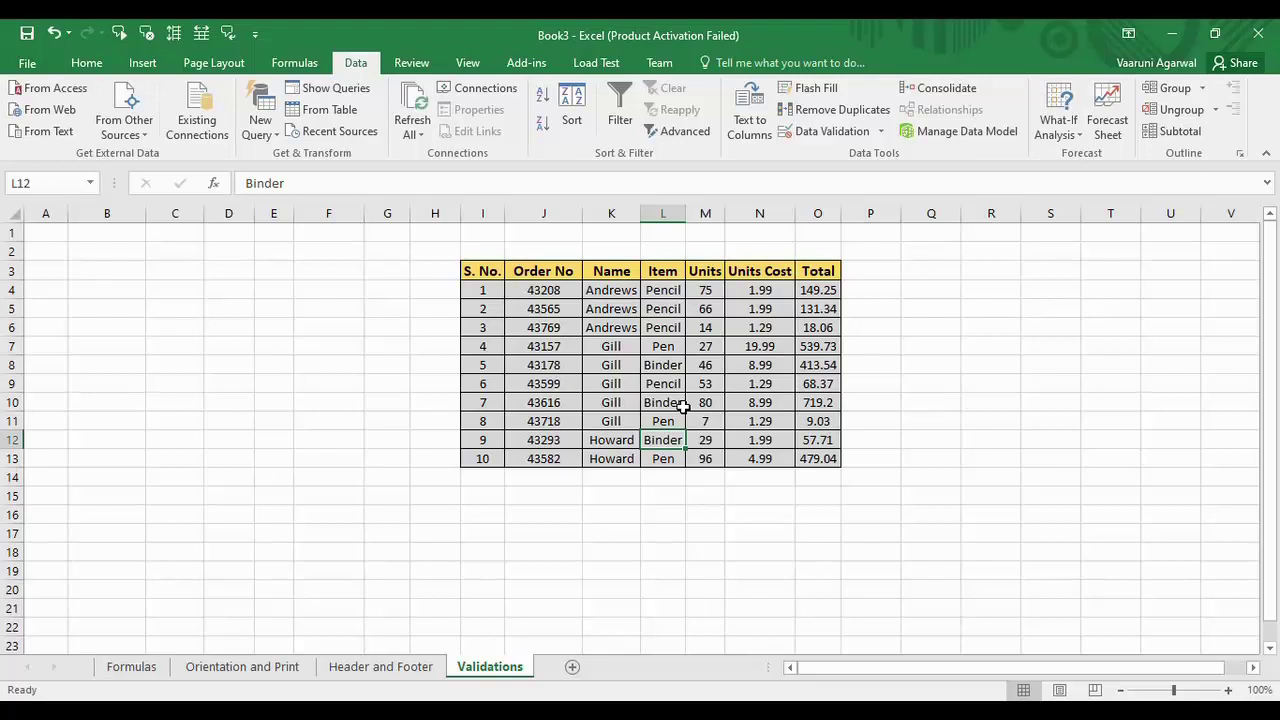
# Re-enable the Stop error alert 'Please read the rules' in L11's data validation.
pyautogui.click(665, 421)
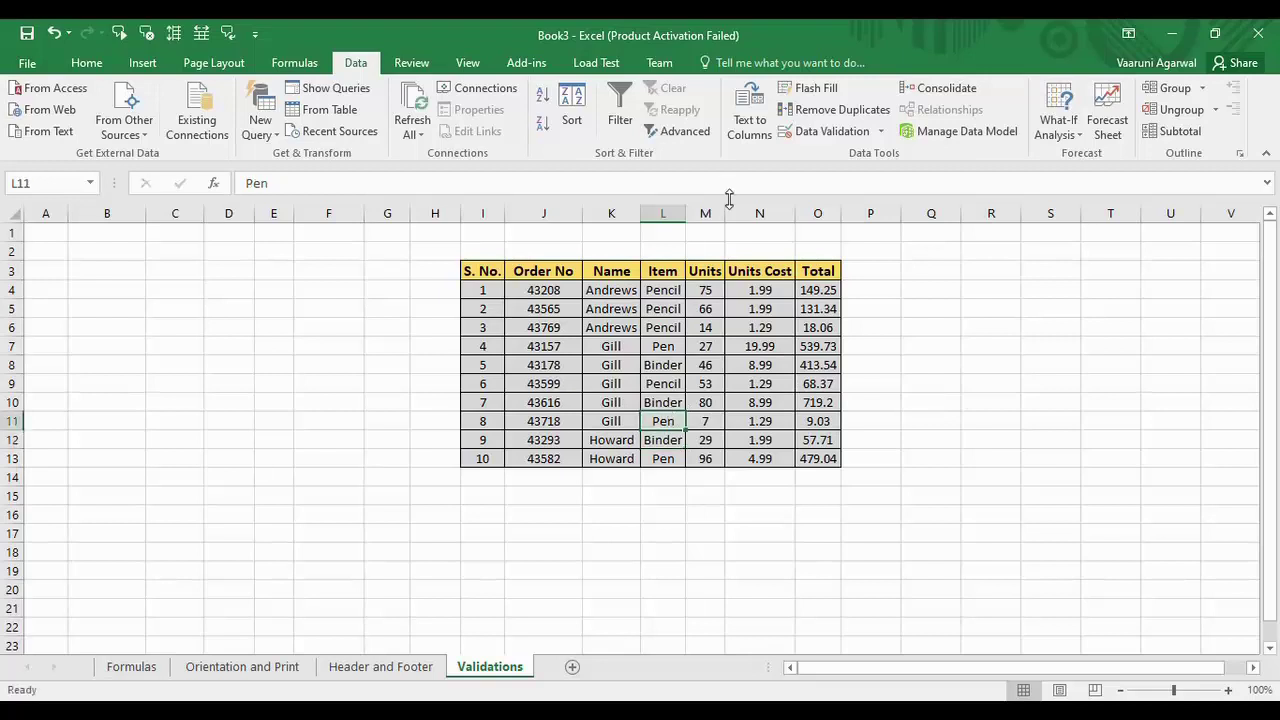
pyautogui.click(832, 131)
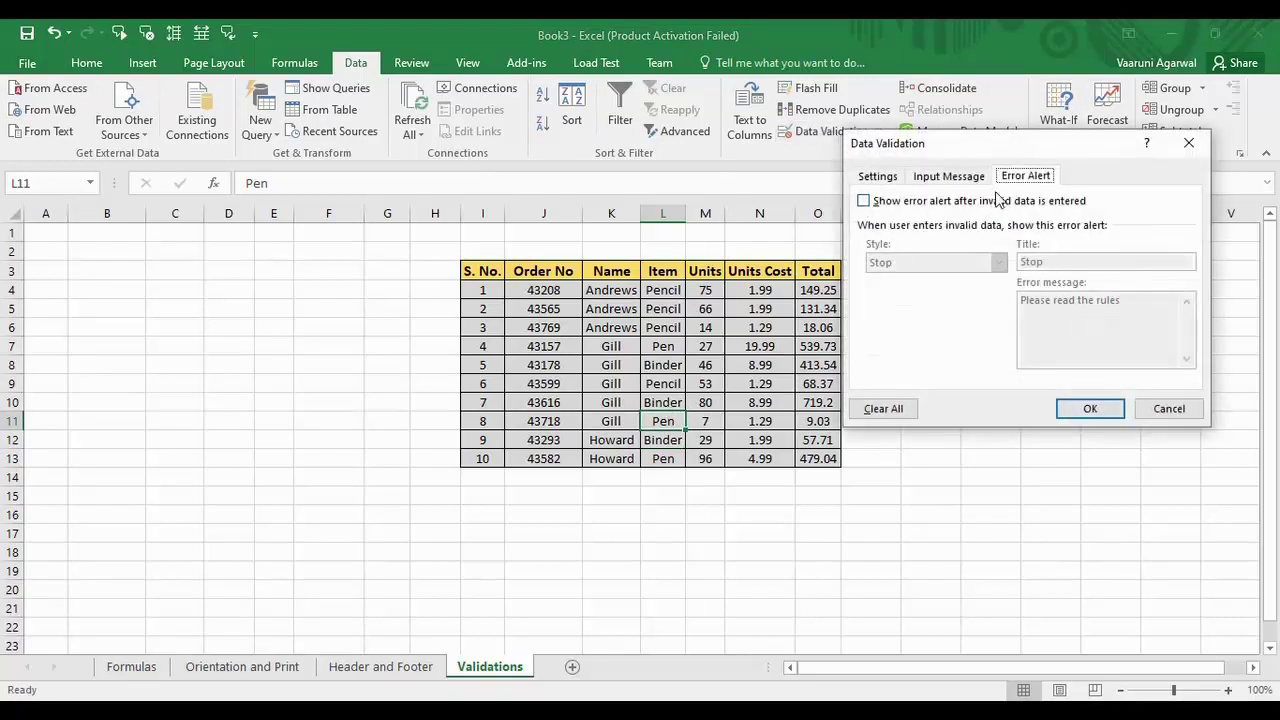
pyautogui.click(864, 203)
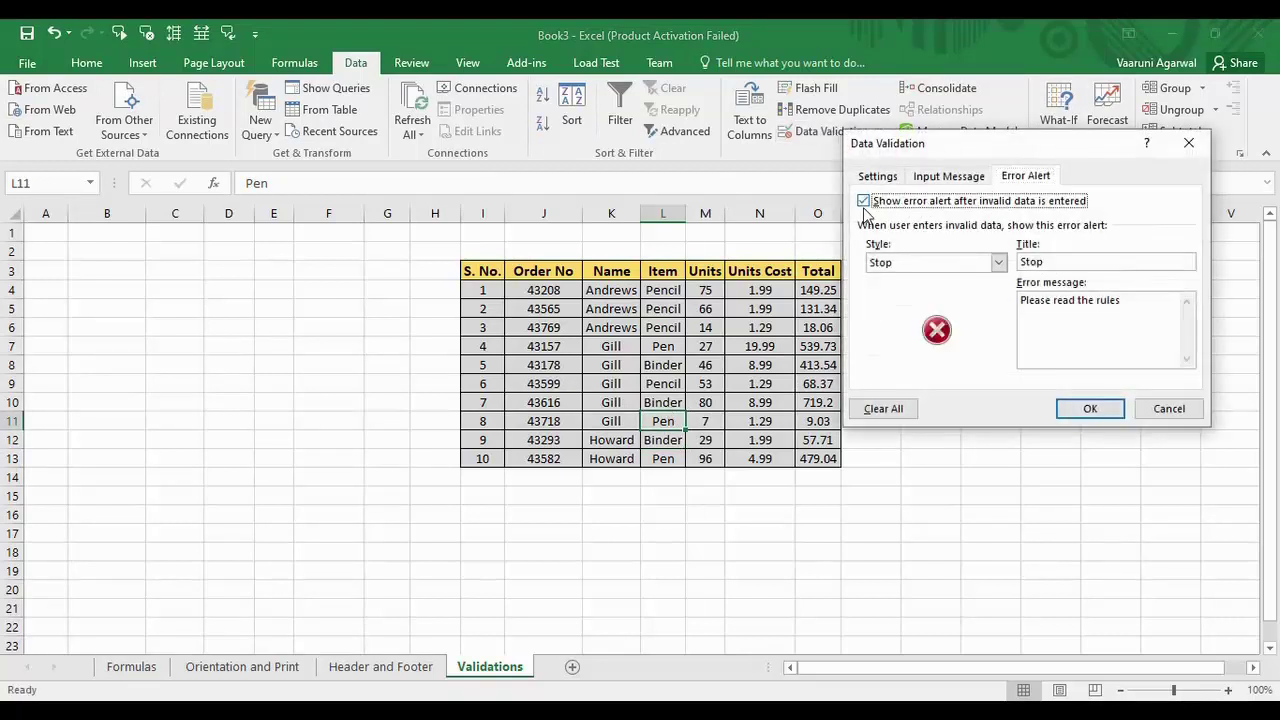
pyautogui.click(1100, 410)
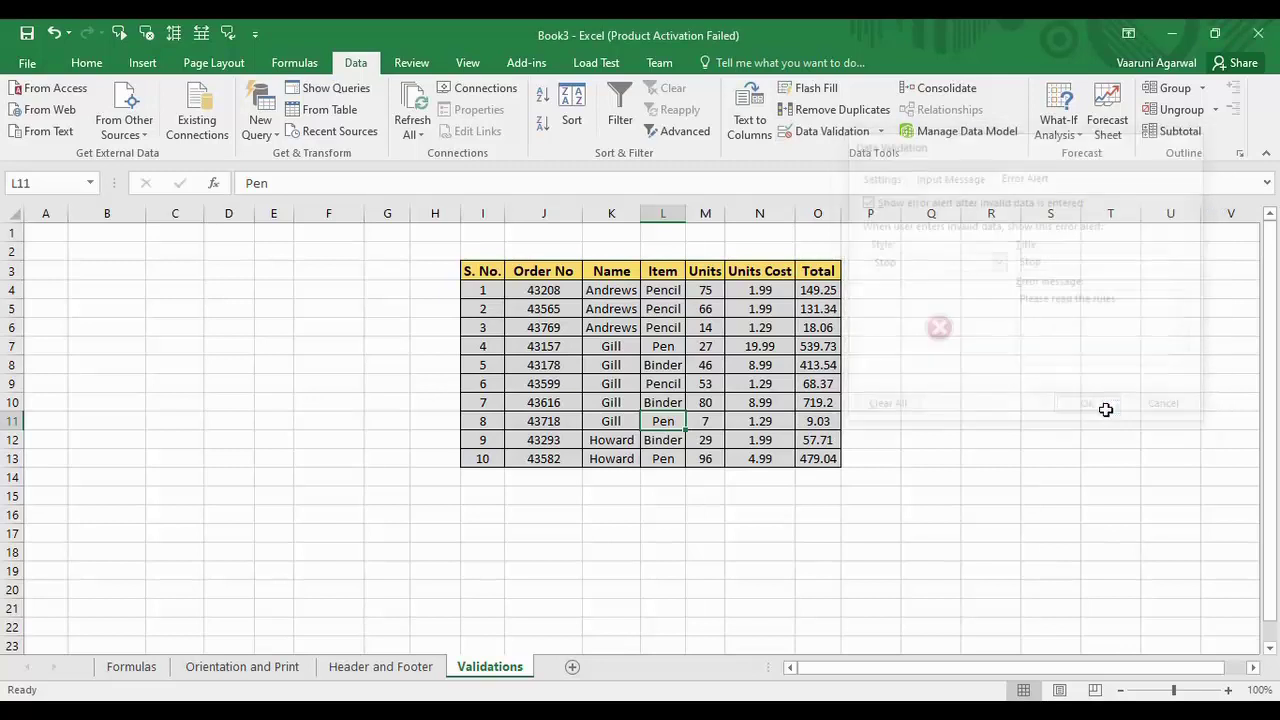
pyautogui.doubleClick(667, 421)
pyautogui.write('98')
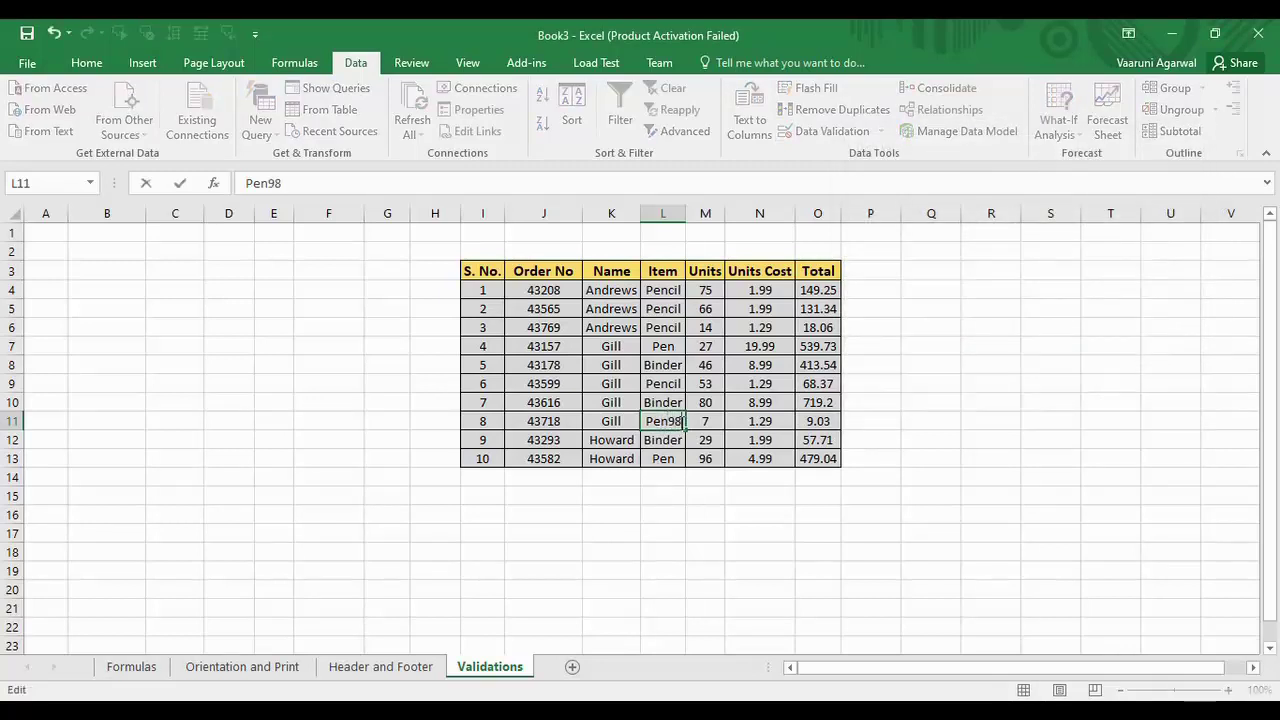
pyautogui.write('ioooooooooooooooooooooooooooooooooooooooo')
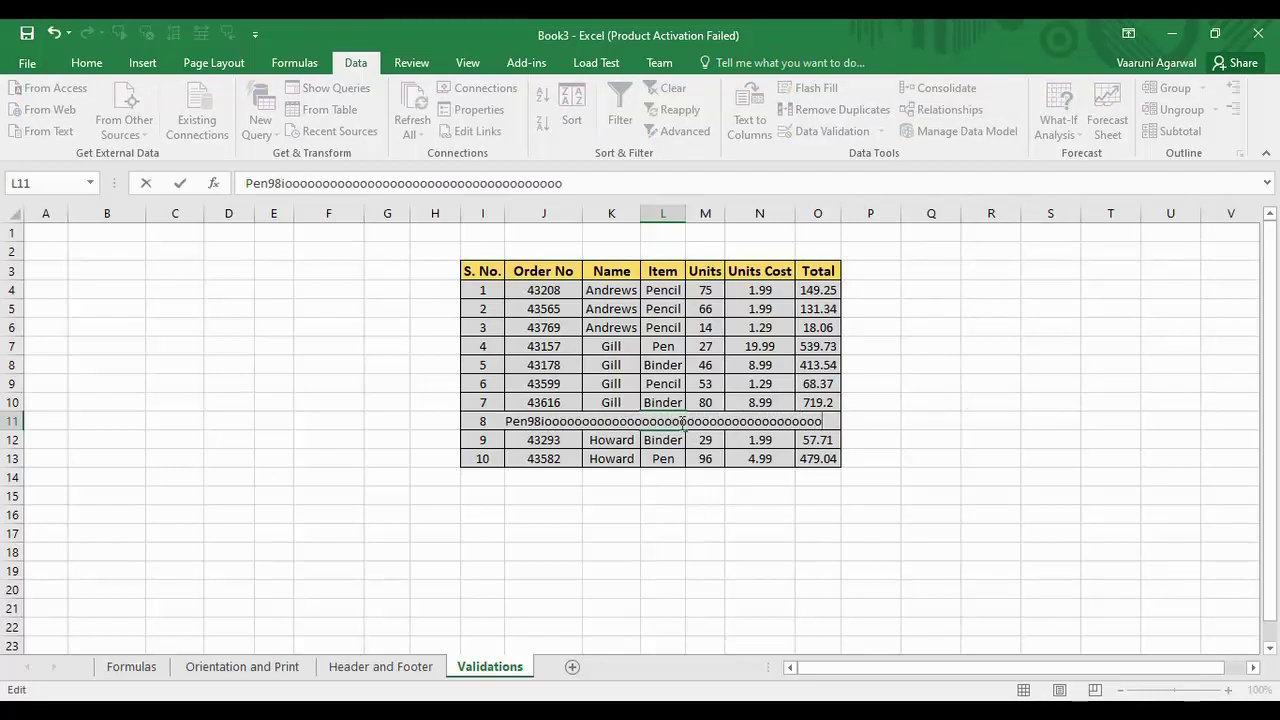
pyautogui.press('Return')
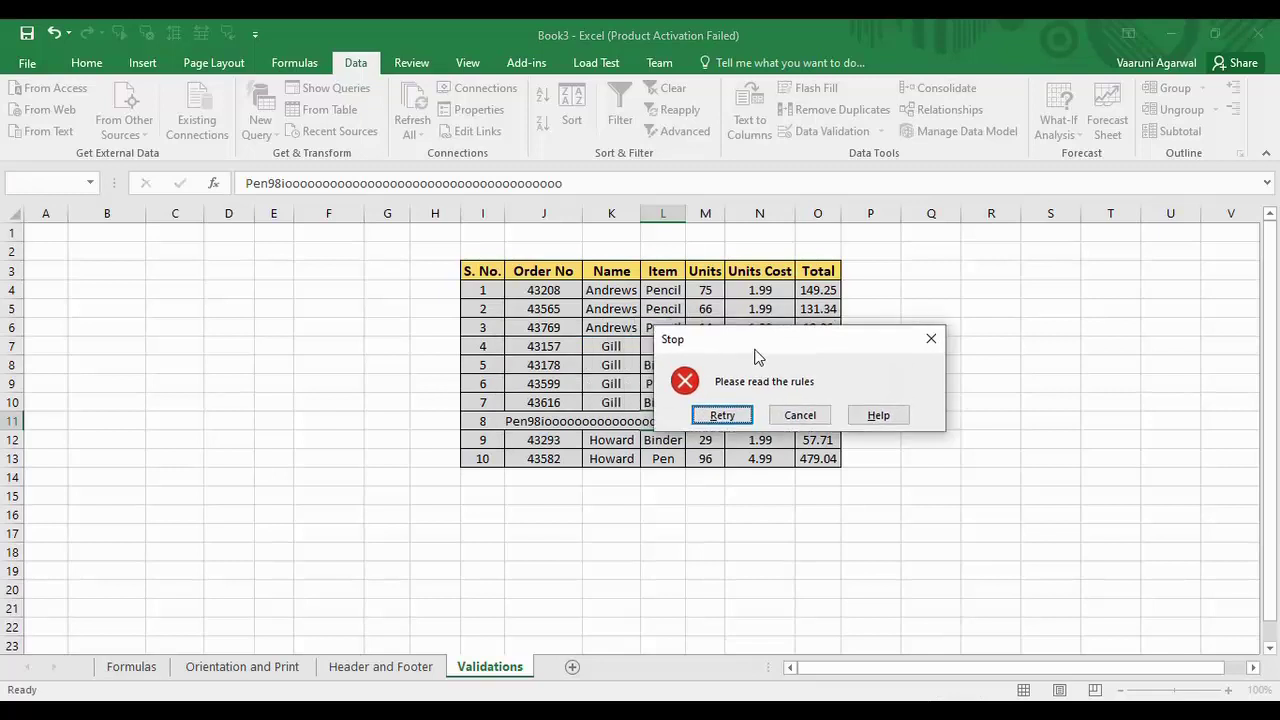
pyautogui.moveTo(757, 357); pyautogui.dragTo(791, 381)
pyautogui.click(756, 438)
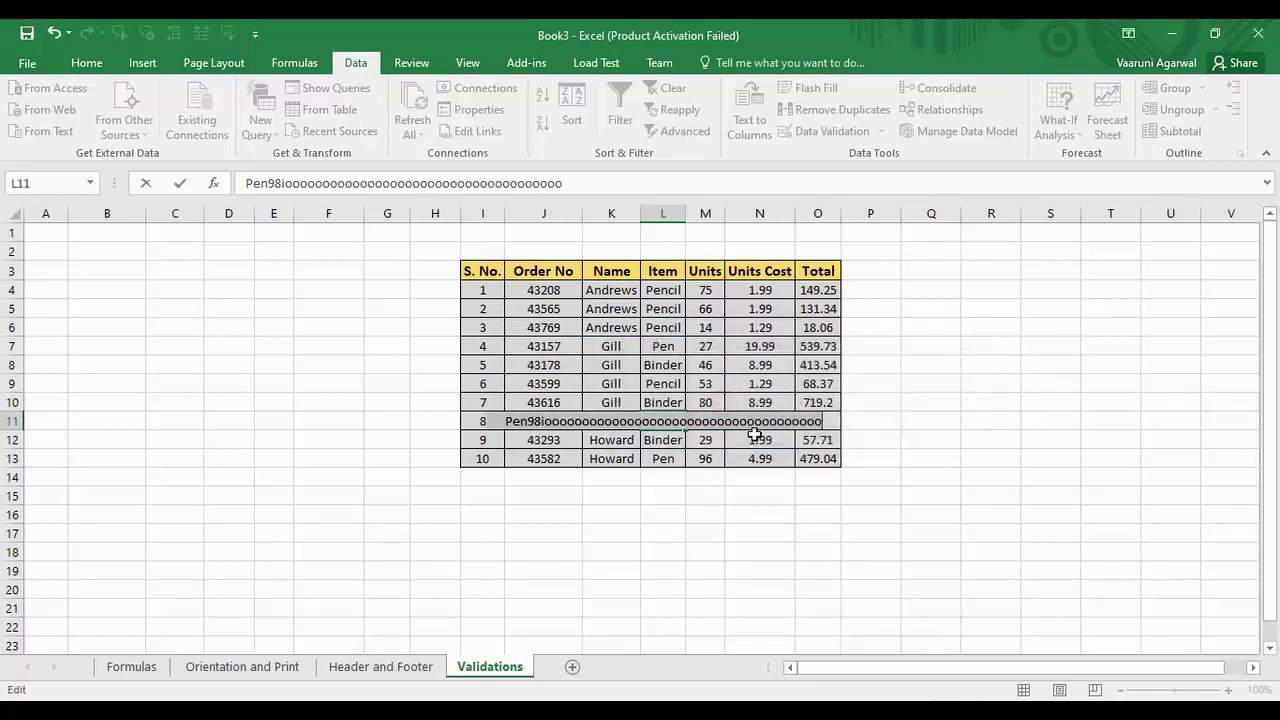
pyautogui.doubleClick(693, 421)
pyautogui.press('BackSpace')
pyautogui.write('Pen')
pyautogui.press('Return')
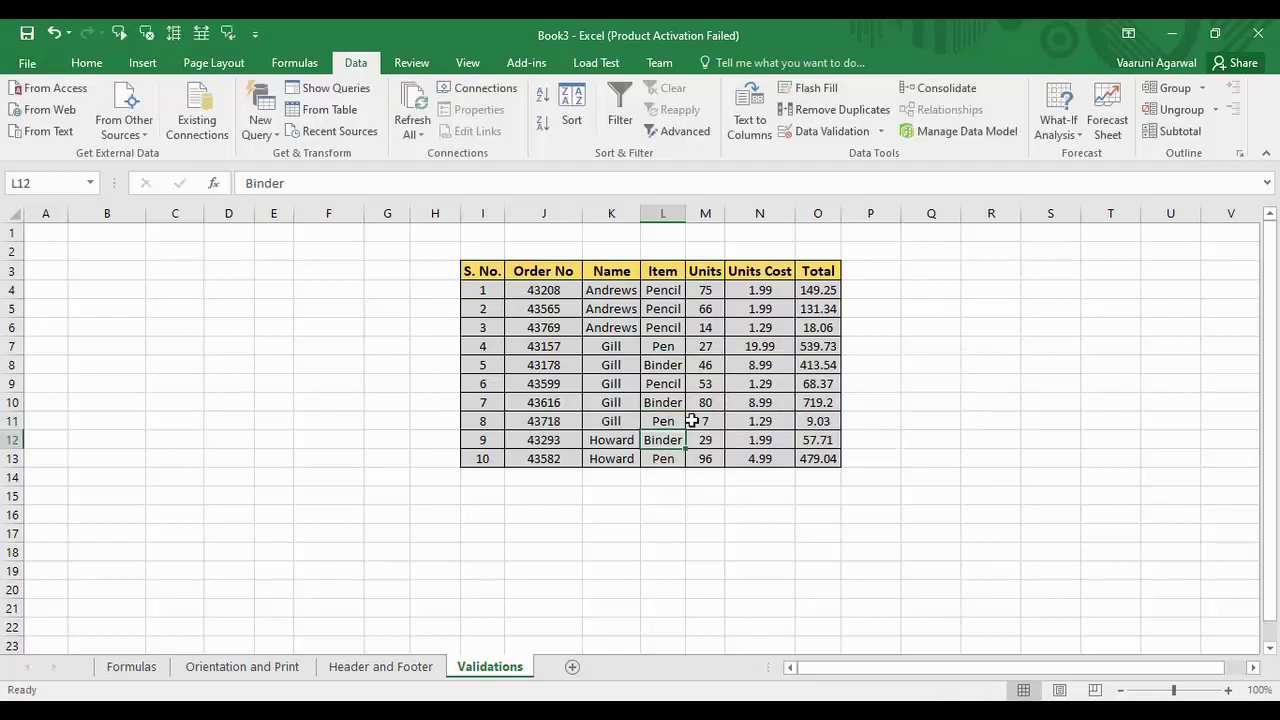